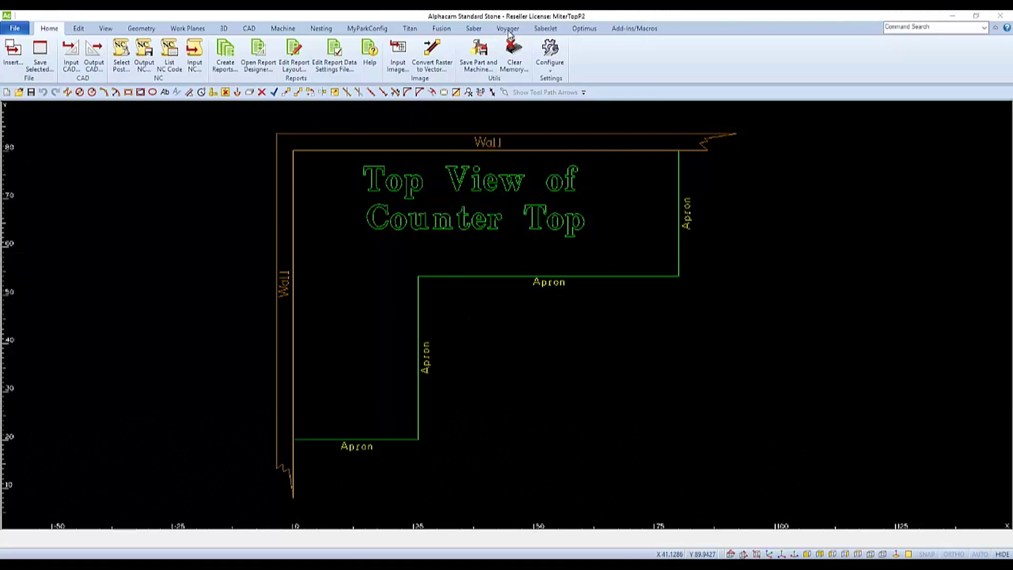
# Step: Show the Voyager stone saw toolpath and apron commands above the counter top drawing
pyautogui.click(508, 29)
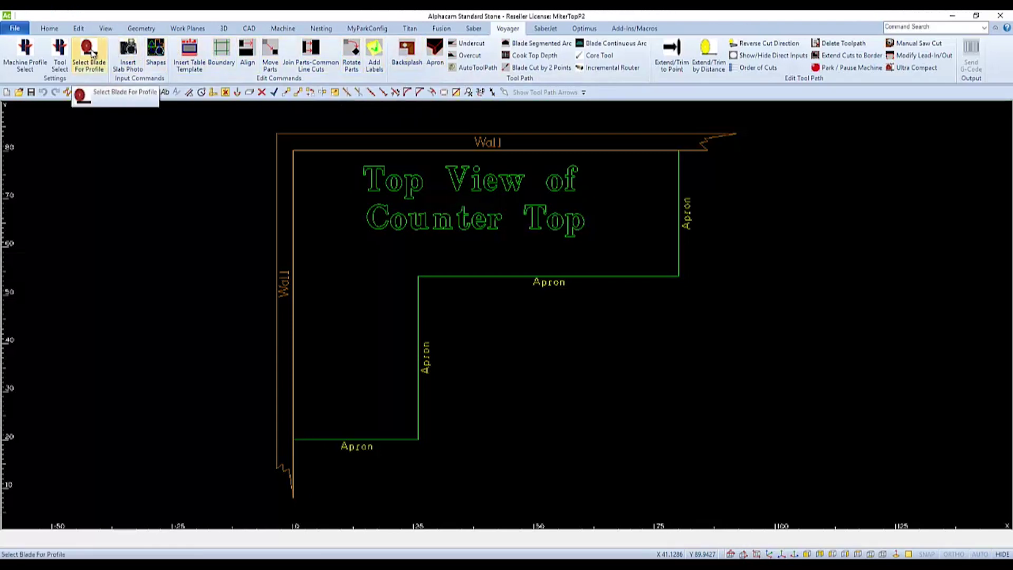
pyautogui.click(60, 53)
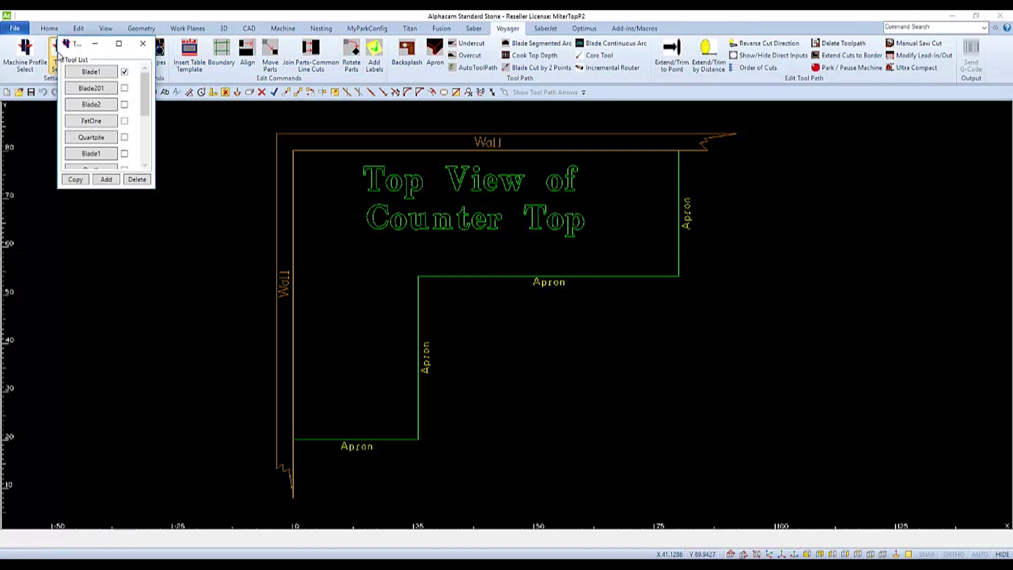
pyautogui.click(96, 75)
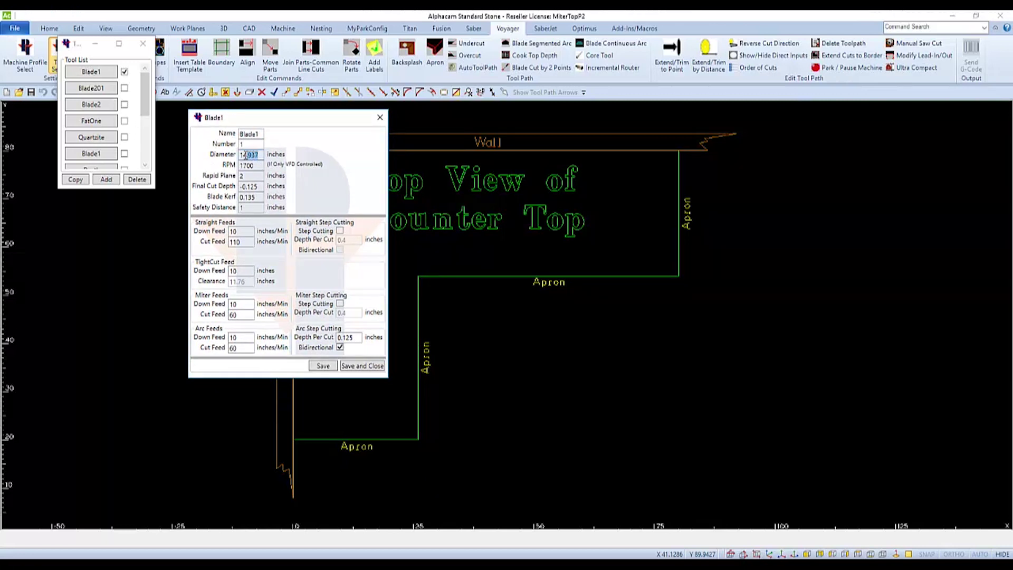
pyautogui.moveTo(241, 155); pyautogui.dragTo(259, 155)
pyautogui.click(260, 154)
pyautogui.moveTo(241, 208); pyautogui.dragTo(259, 209)
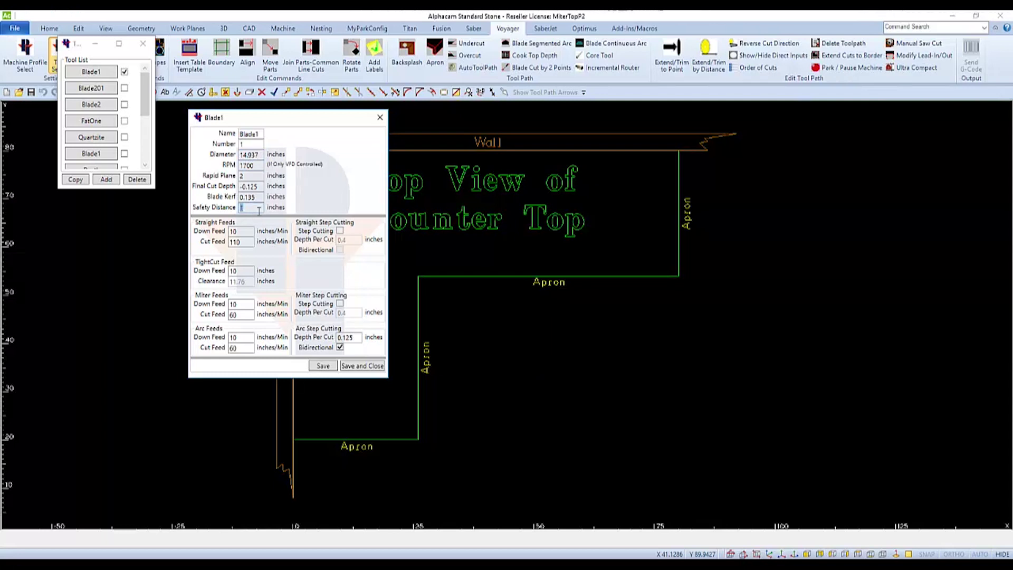
pyautogui.click(380, 118)
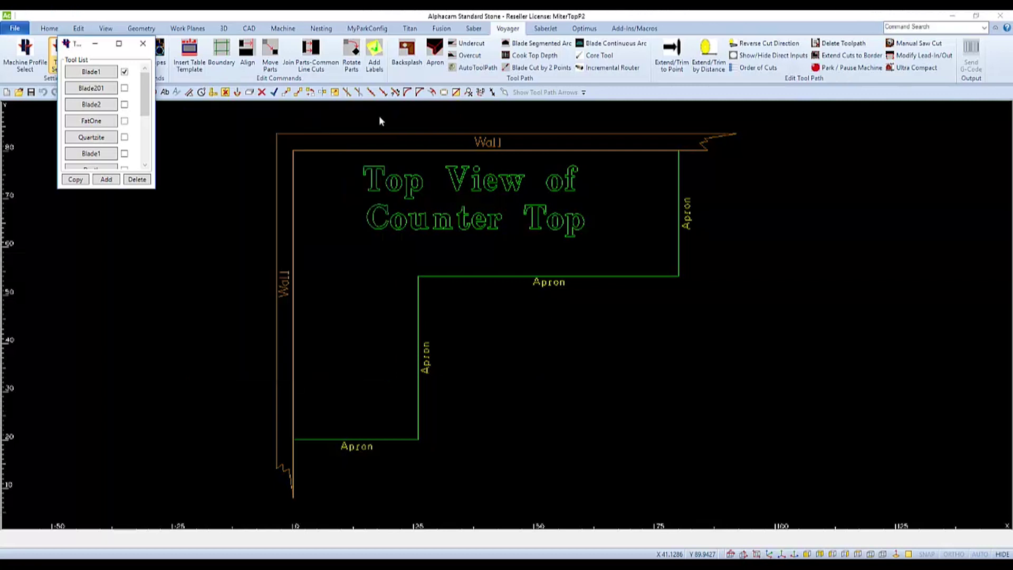
pyautogui.click(143, 43)
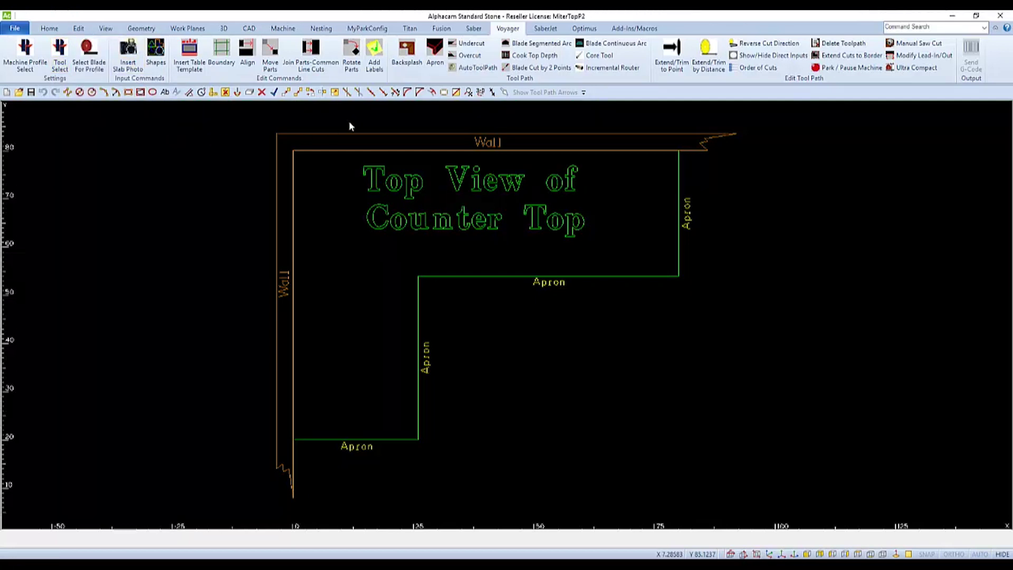
pyautogui.click(473, 68)
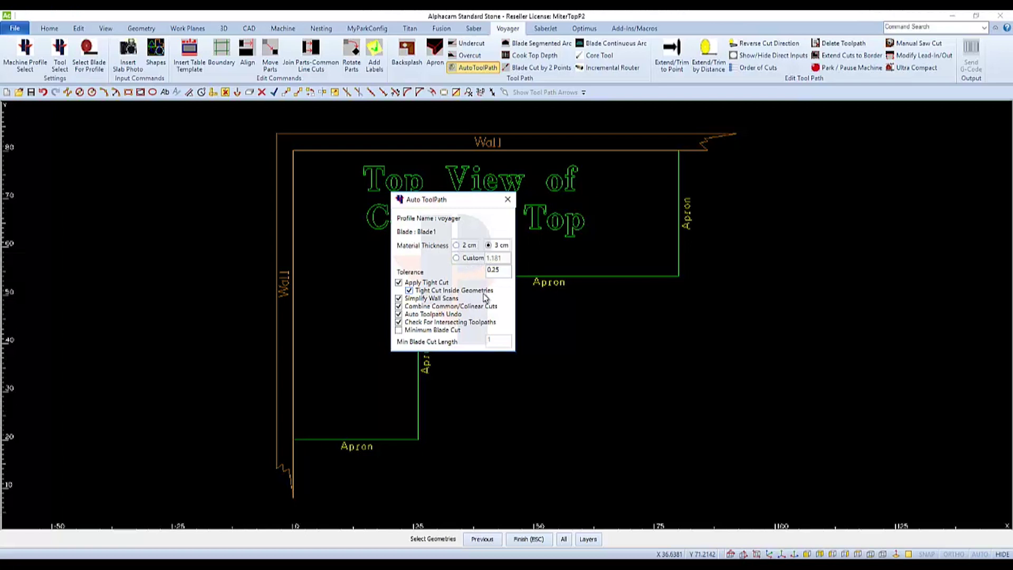
pyautogui.click(523, 542)
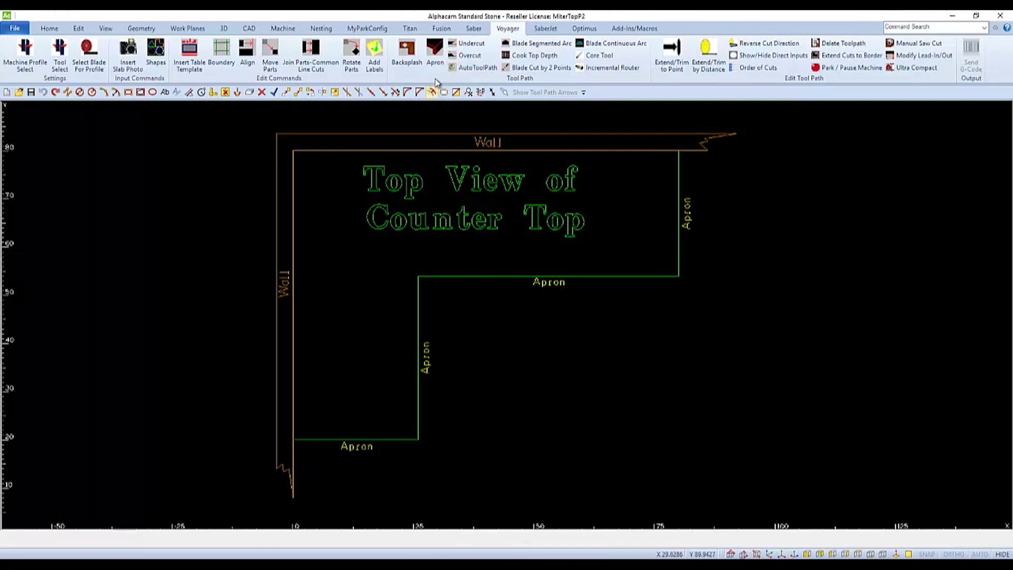
# Step: Add 3-inch, 45.5° mitered aprons to the right, middle horizontal, vertical and bottom Apron edges
pyautogui.click(434, 53)
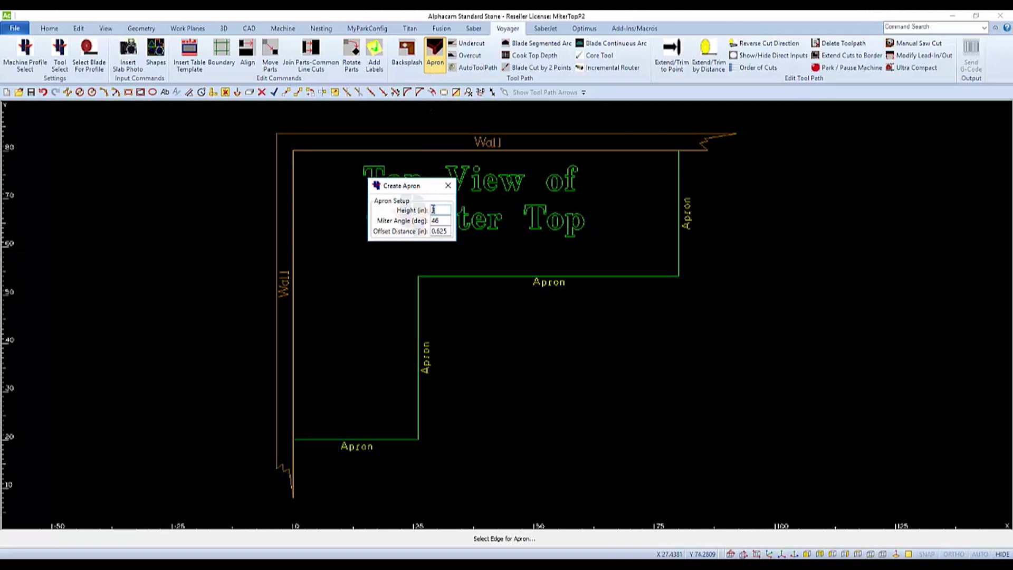
pyautogui.moveTo(433, 209); pyautogui.dragTo(438, 210)
pyautogui.press('Tab')
pyautogui.write('45.5')
pyautogui.click(679, 249)
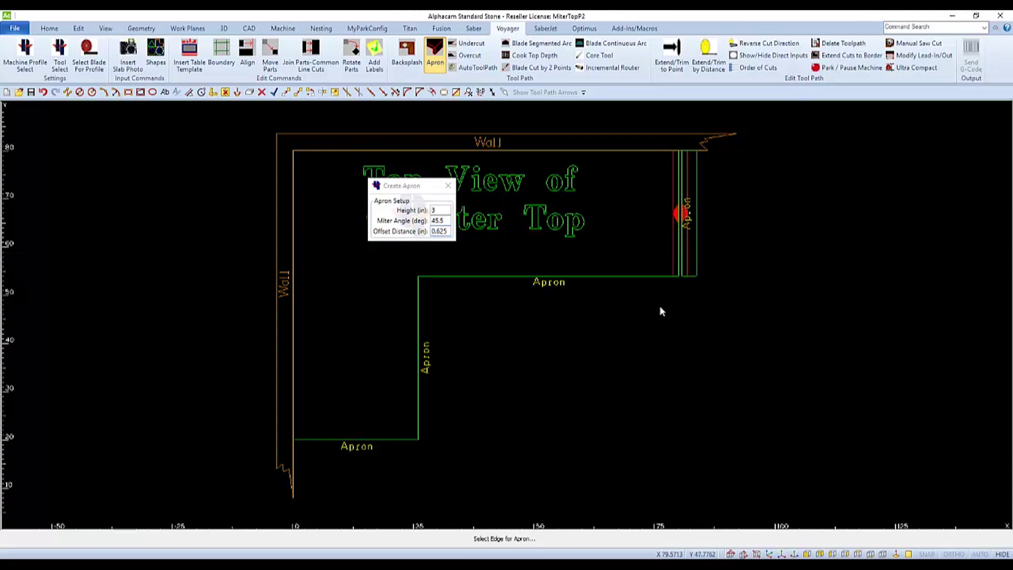
pyautogui.click(628, 275)
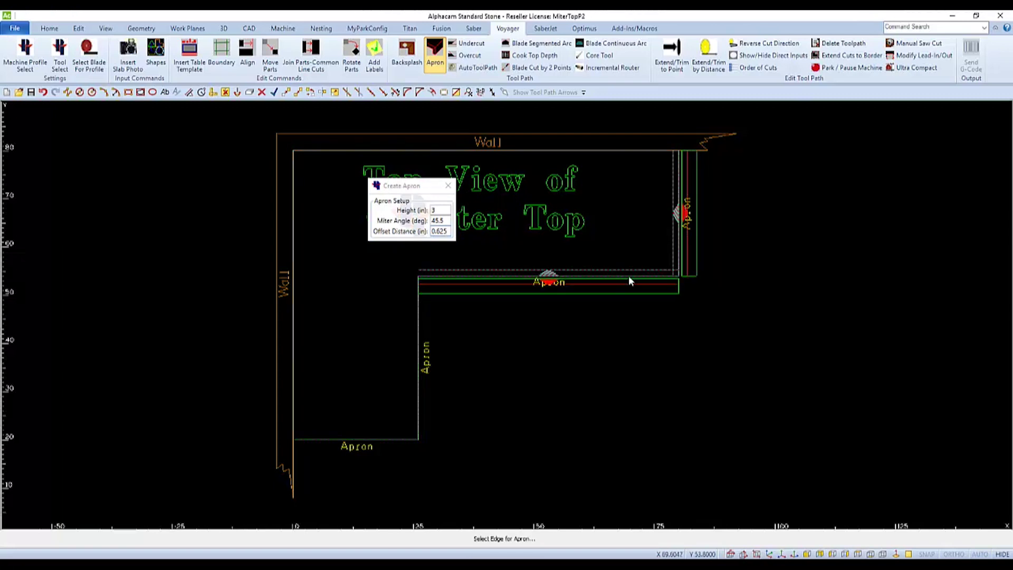
pyautogui.click(420, 325)
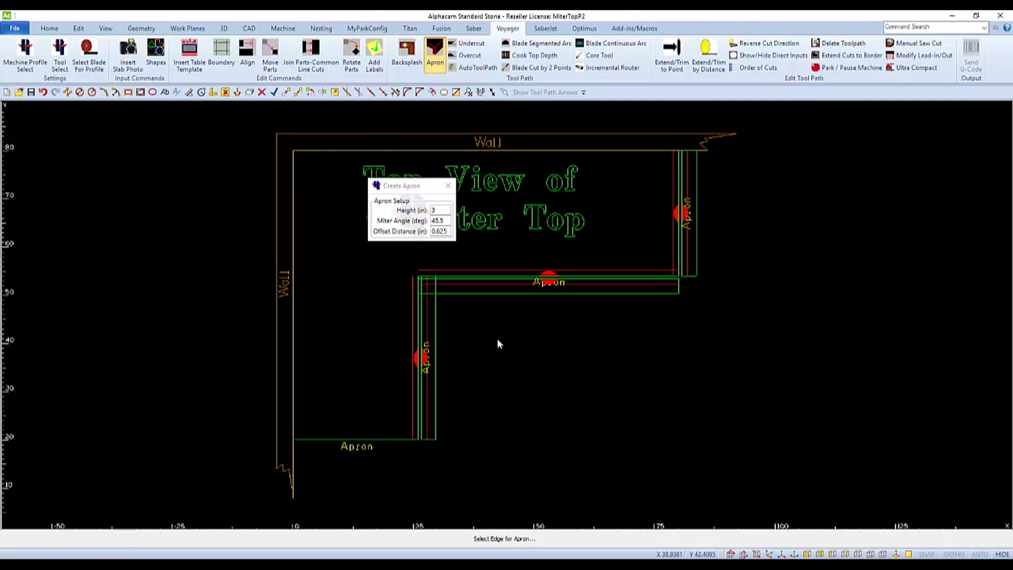
pyautogui.click(389, 439)
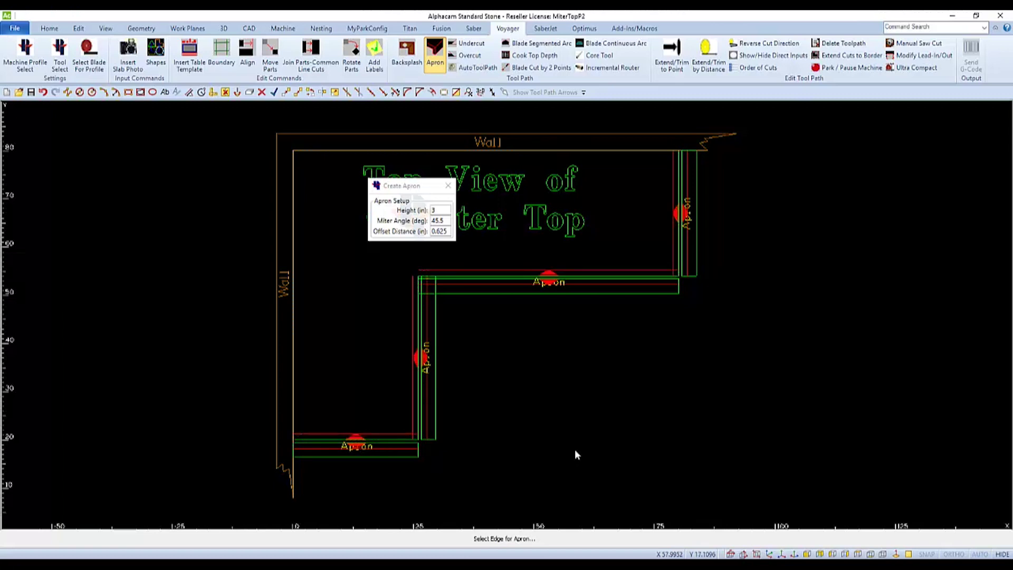
pyautogui.rightClick(551, 405)
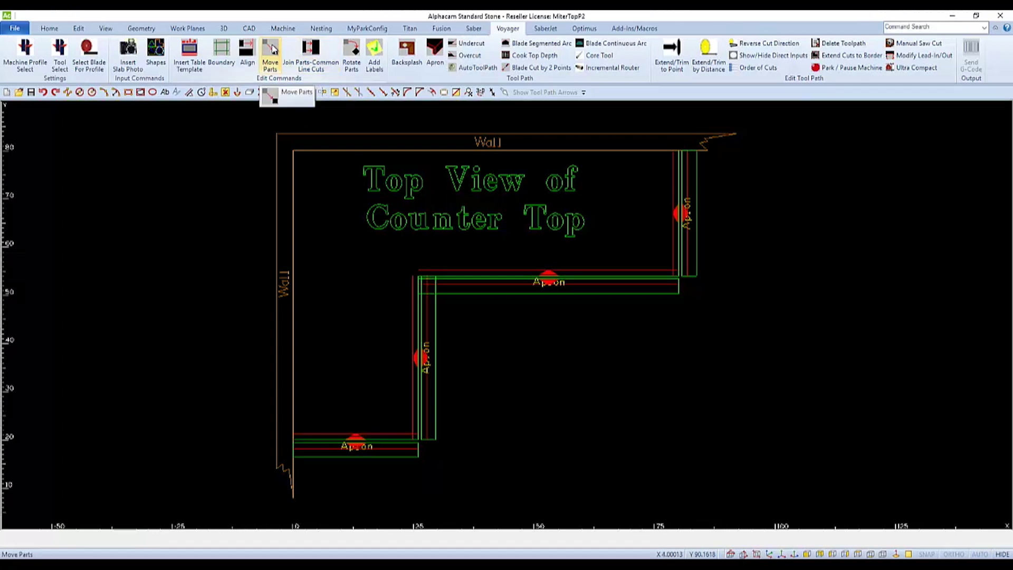
# Step: Move the middle horizontal and vertical aprons down and right, clear of the counter top
pyautogui.click(274, 51)
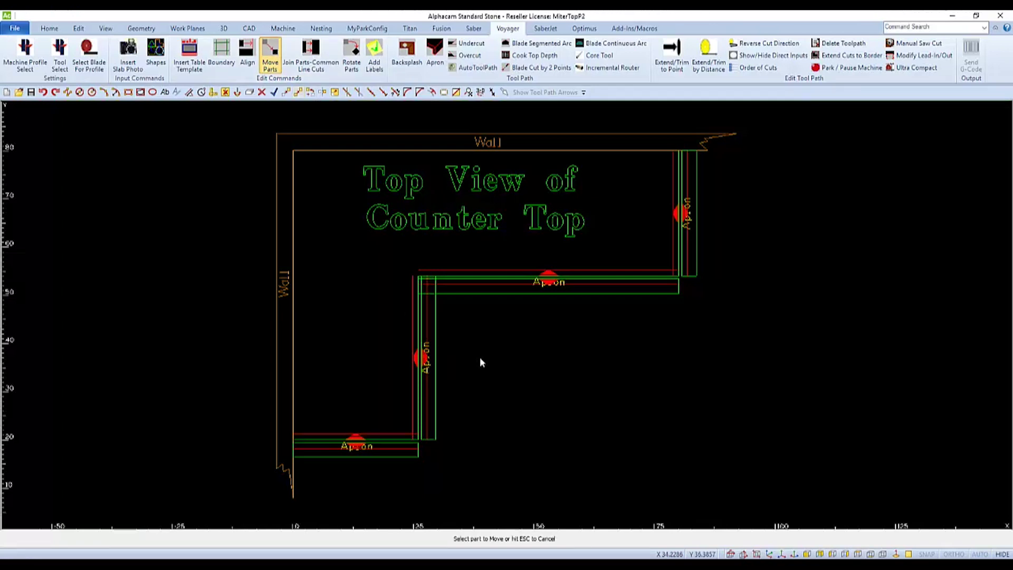
pyautogui.click(603, 293)
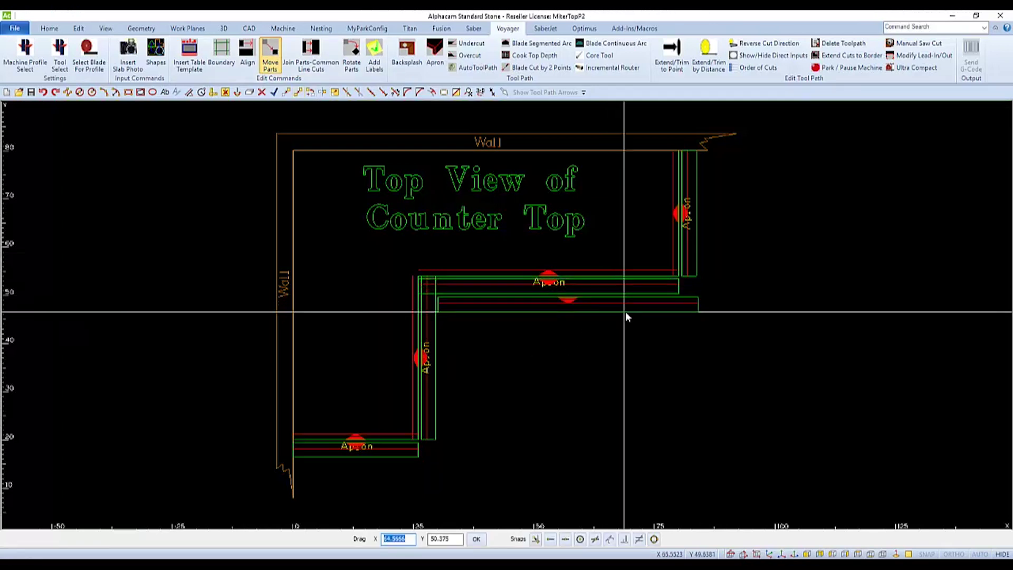
pyautogui.click(638, 312)
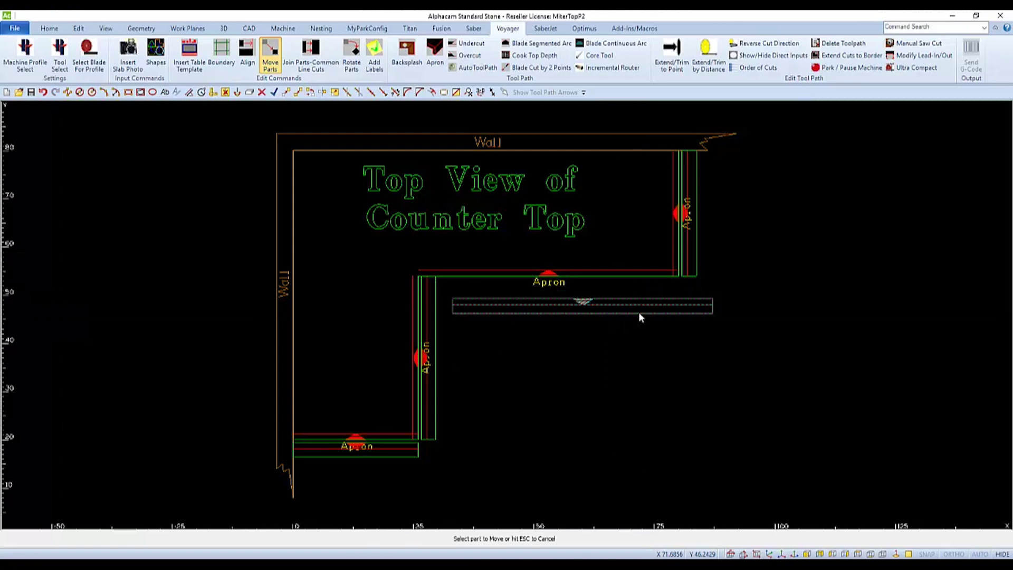
pyautogui.click(437, 362)
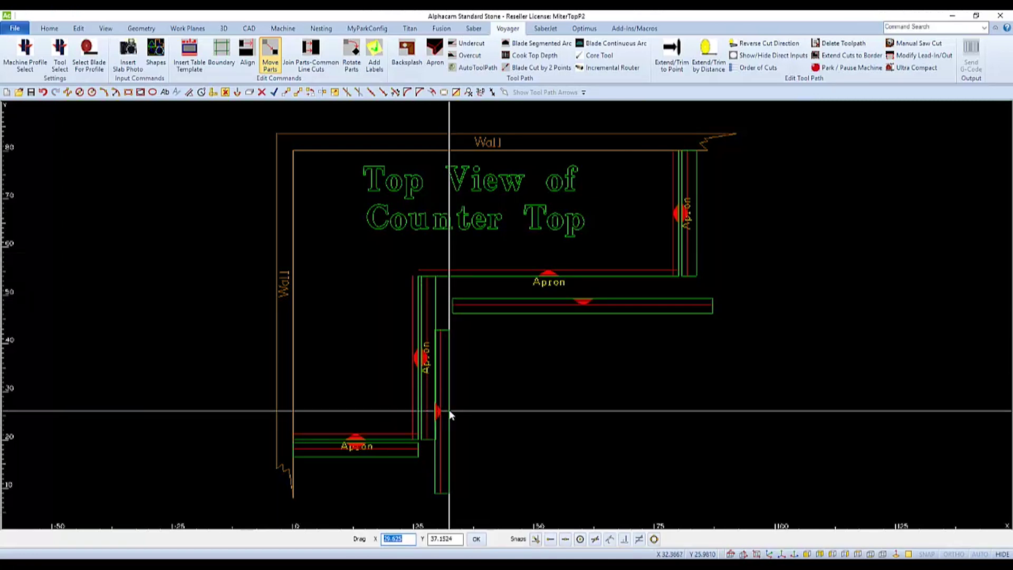
pyautogui.click(450, 415)
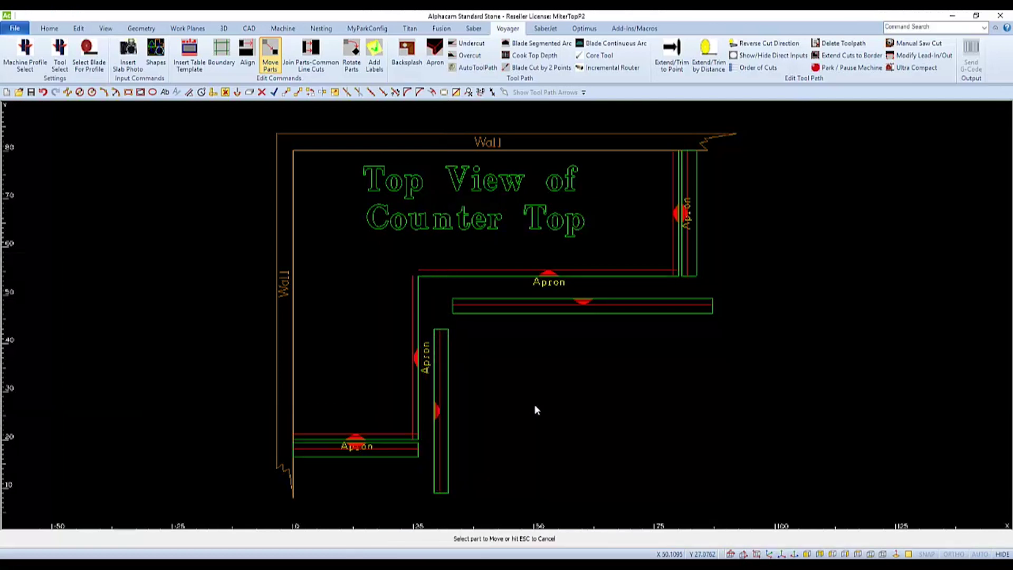
pyautogui.press('Escape')
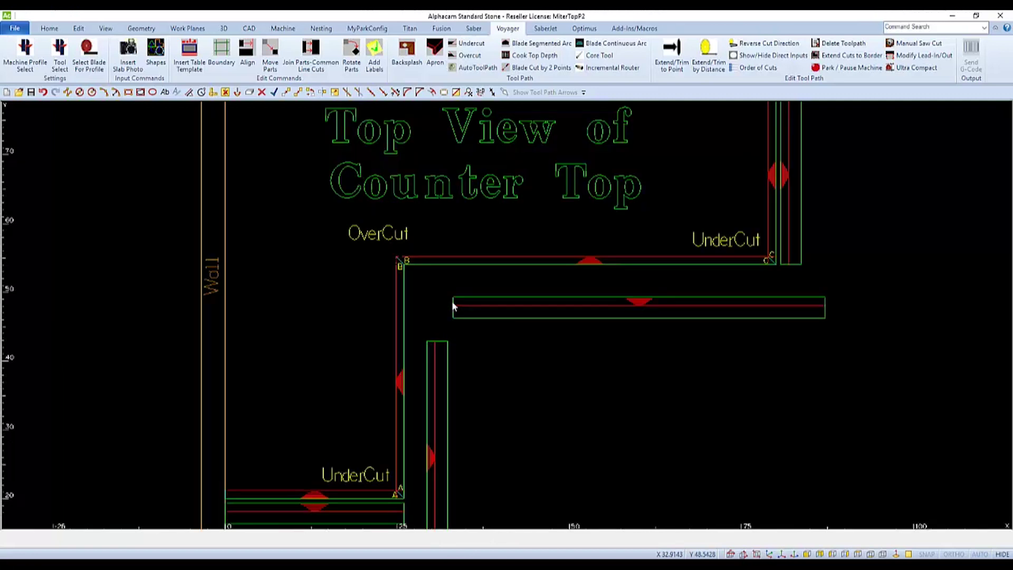
# Step: Apply 45.5° undercut miters to the top-right part, horizontal apron end and bottom apron; dismiss the error
pyautogui.scroll(2, 445, 289)
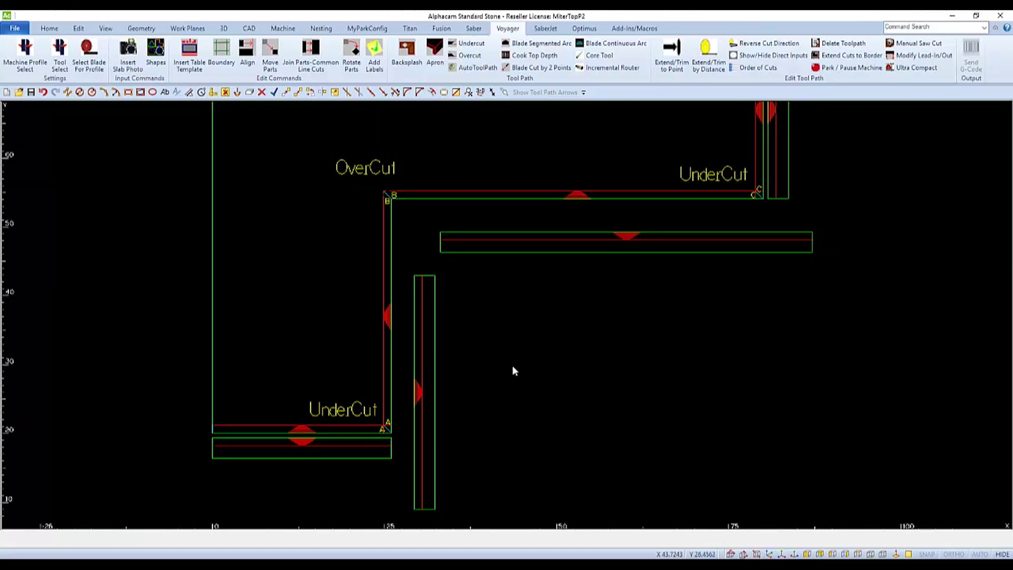
pyautogui.click(477, 47)
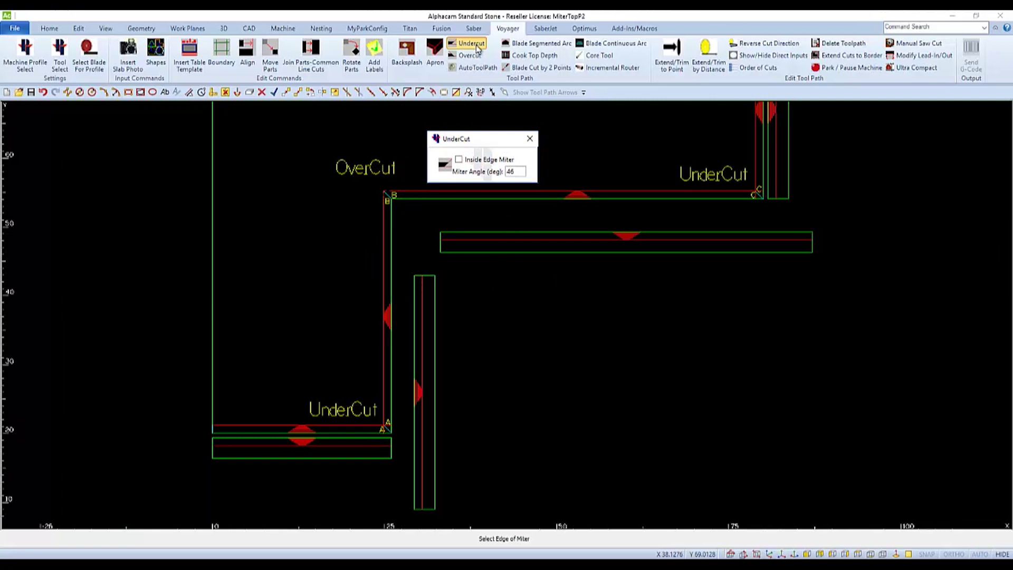
pyautogui.click(515, 172)
pyautogui.write('45.5')
pyautogui.click(783, 205)
pyautogui.click(782, 204)
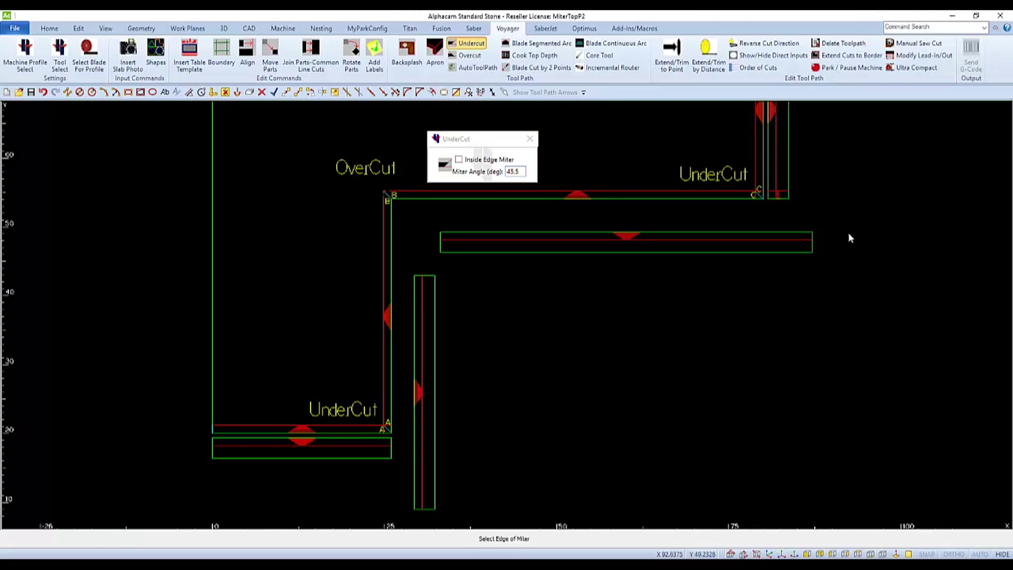
pyautogui.click(813, 246)
pyautogui.click(813, 245)
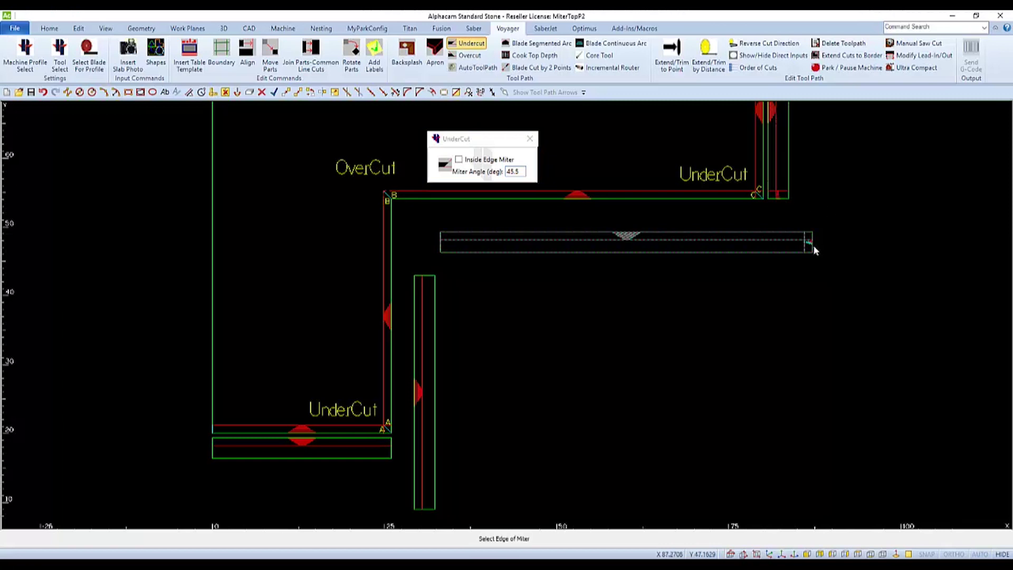
pyautogui.click(390, 447)
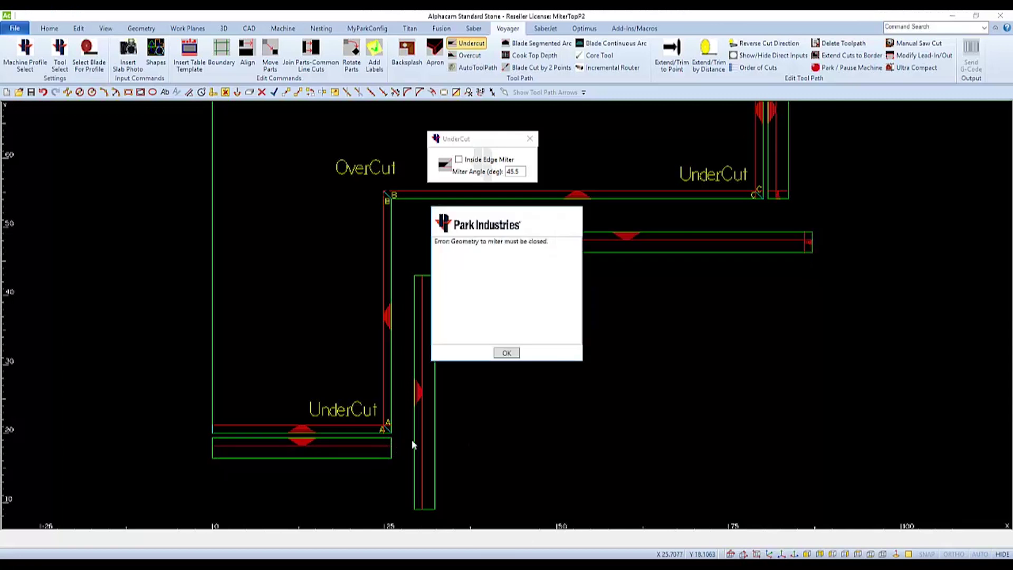
pyautogui.click(507, 353)
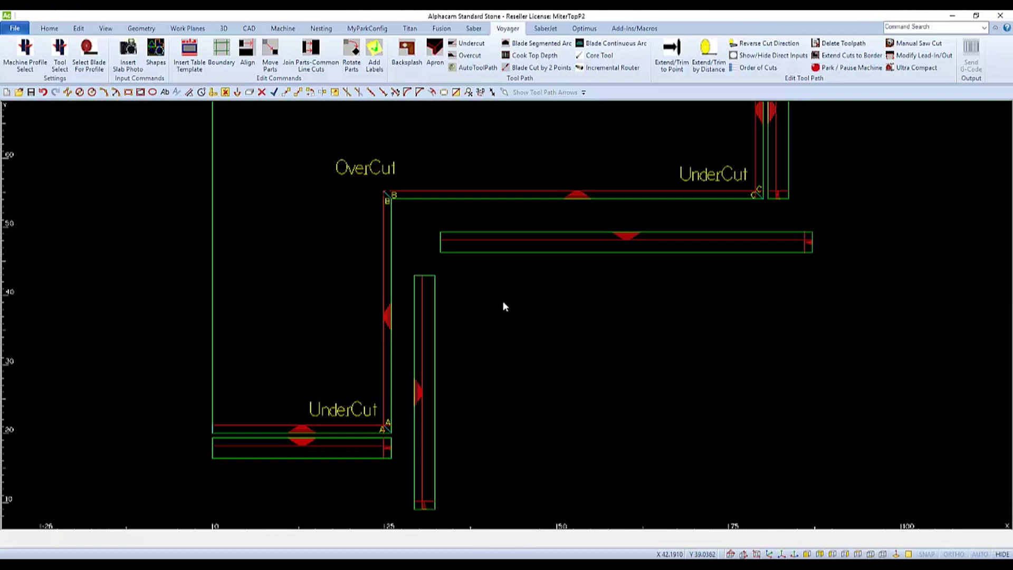
# Step: Miter the vertical apron's top edge to the horizontal apron's left edge with a 44.5° overcut
pyautogui.click(461, 56)
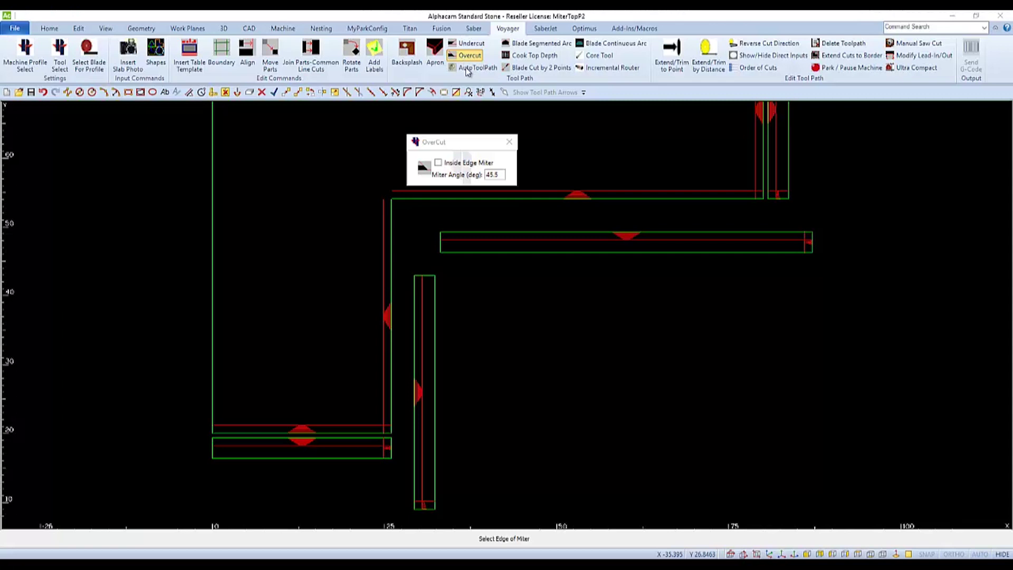
pyautogui.moveTo(500, 174); pyautogui.dragTo(484, 176)
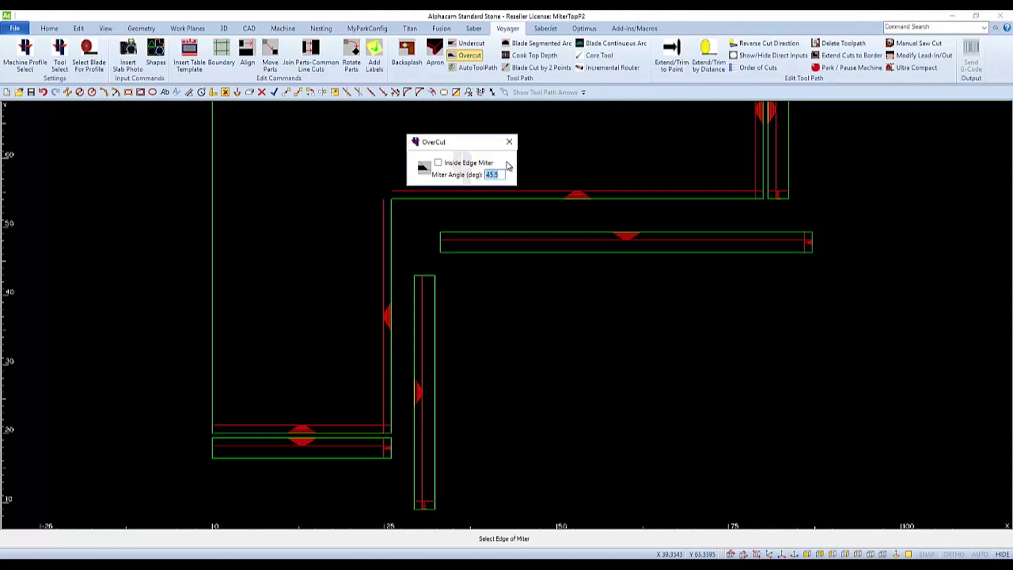
pyautogui.write('44.5')
pyautogui.click(428, 275)
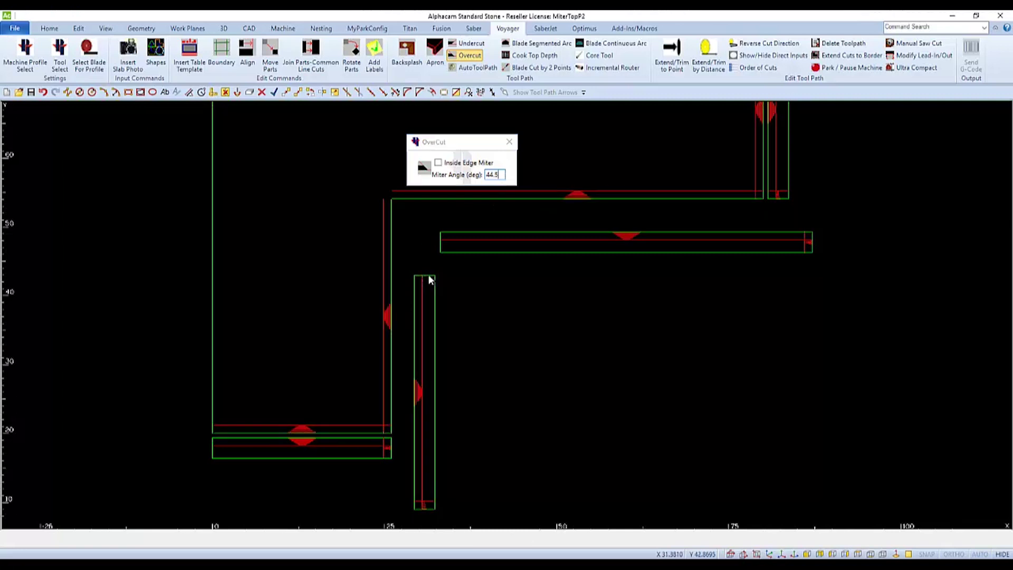
pyautogui.click(441, 245)
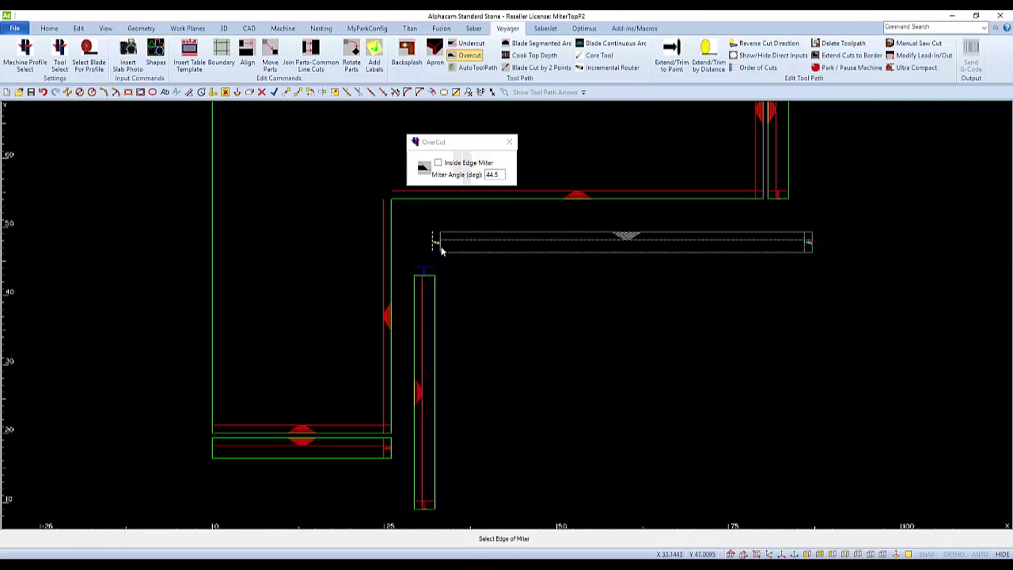
pyautogui.rightClick(480, 297)
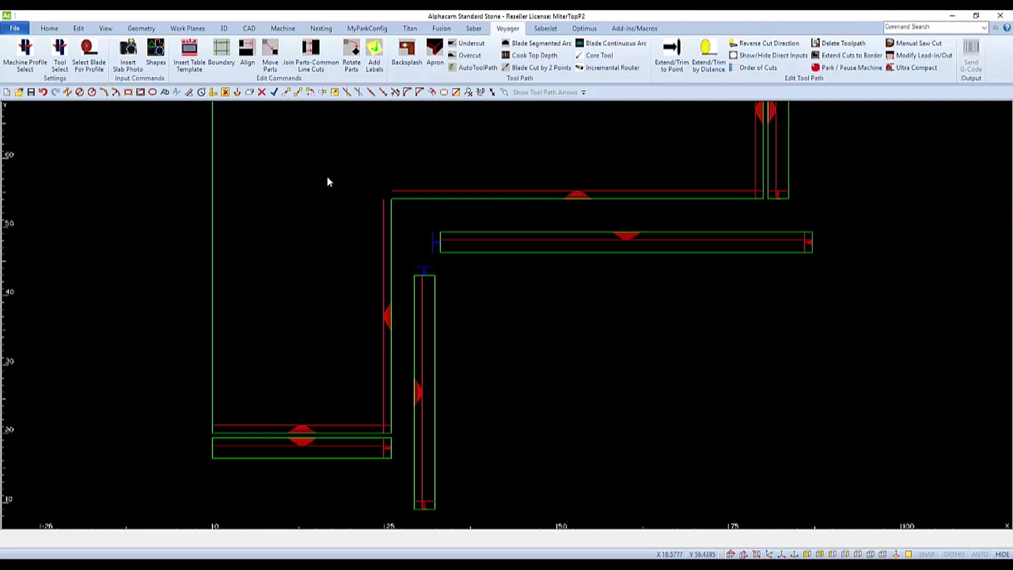
pyautogui.click(44, 93)
pyautogui.click(56, 93)
# Step: Link the upper-right apron's lower end to the countertop with a 45.5° undercut miter
pyautogui.click(471, 43)
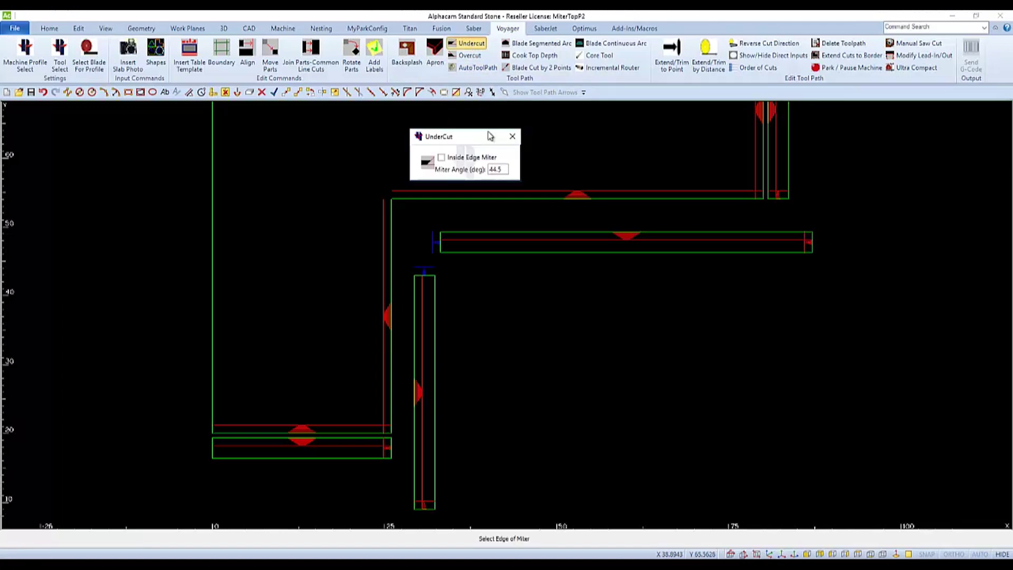
pyautogui.click(784, 200)
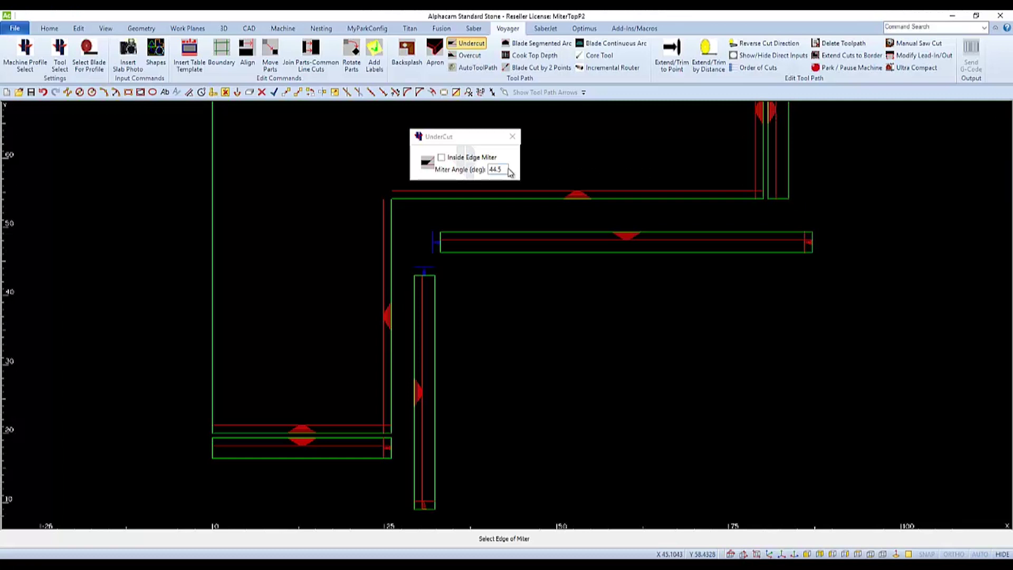
pyautogui.moveTo(500, 168); pyautogui.dragTo(488, 169)
pyautogui.write('45.5')
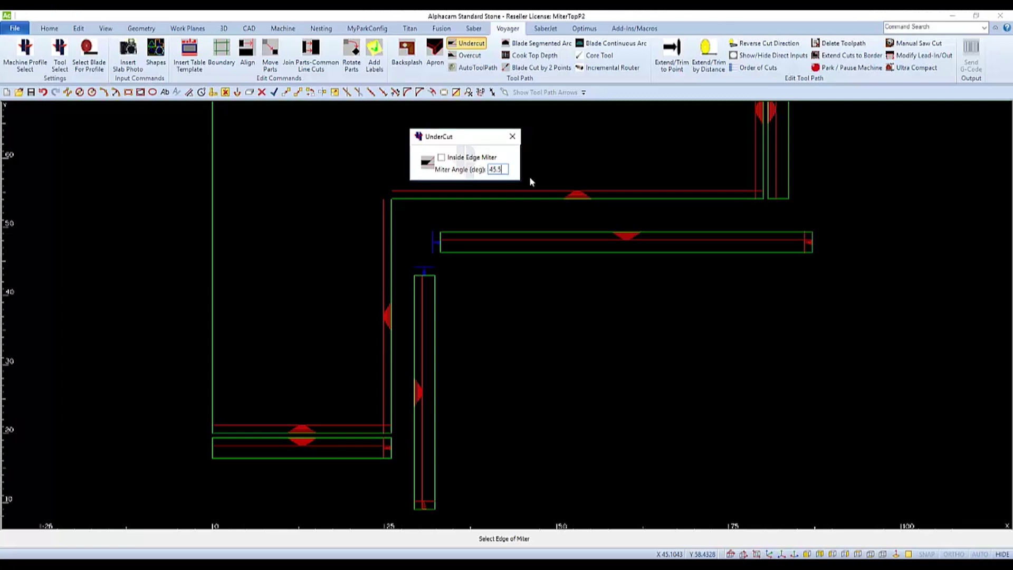
pyautogui.click(783, 198)
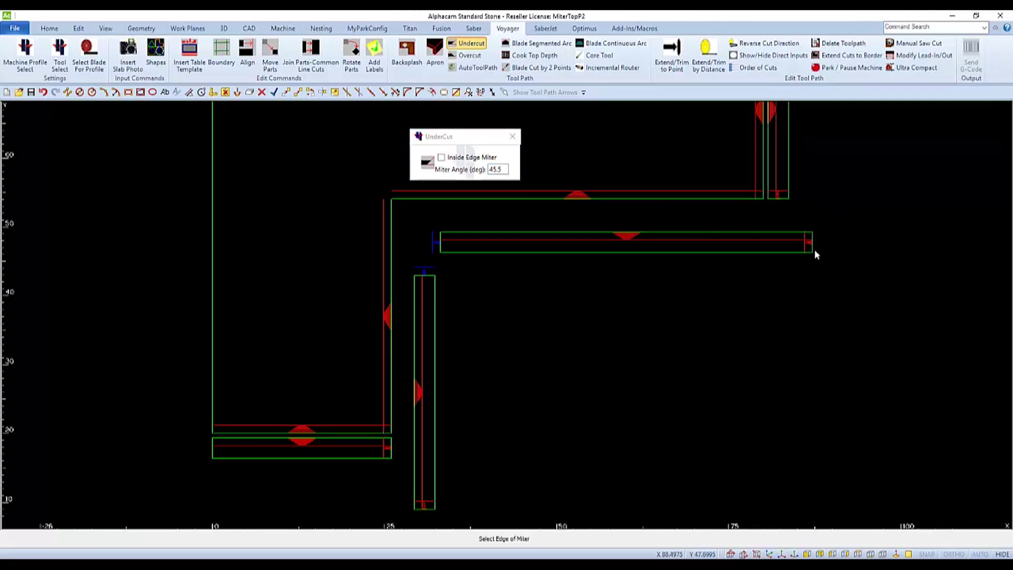
pyautogui.rightClick(489, 304)
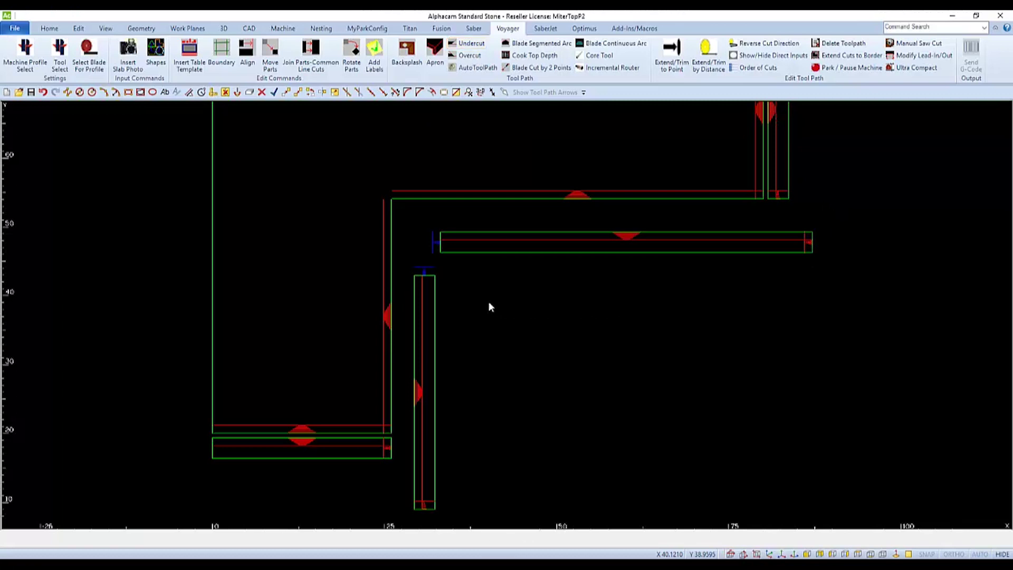
pyautogui.scroll(-3, 486, 336)
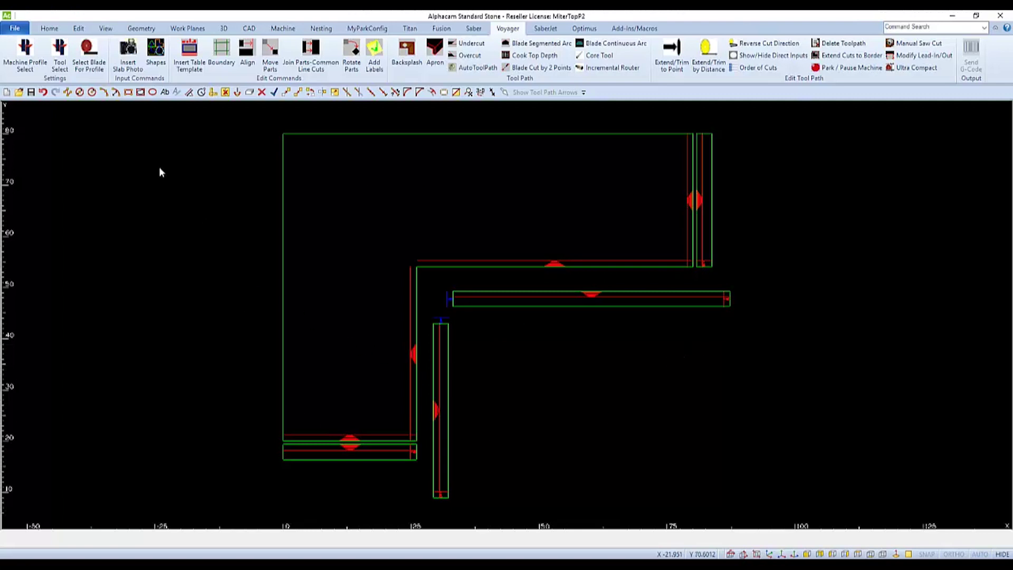
# Step: Draw a slab rectangle from a picked corner to X 132, Y 70, then zoom to fit
pyautogui.click(129, 93)
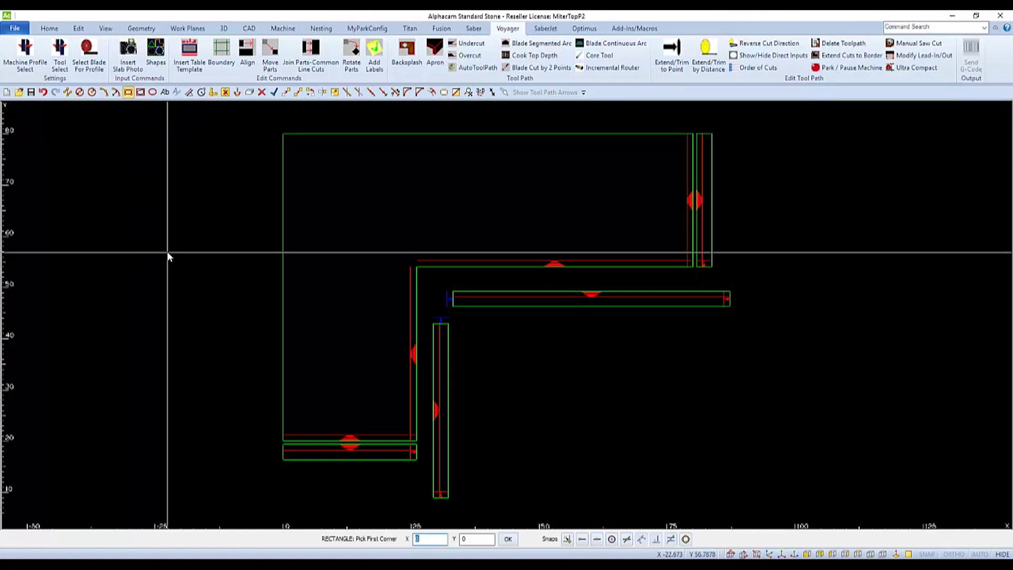
pyautogui.click(169, 255)
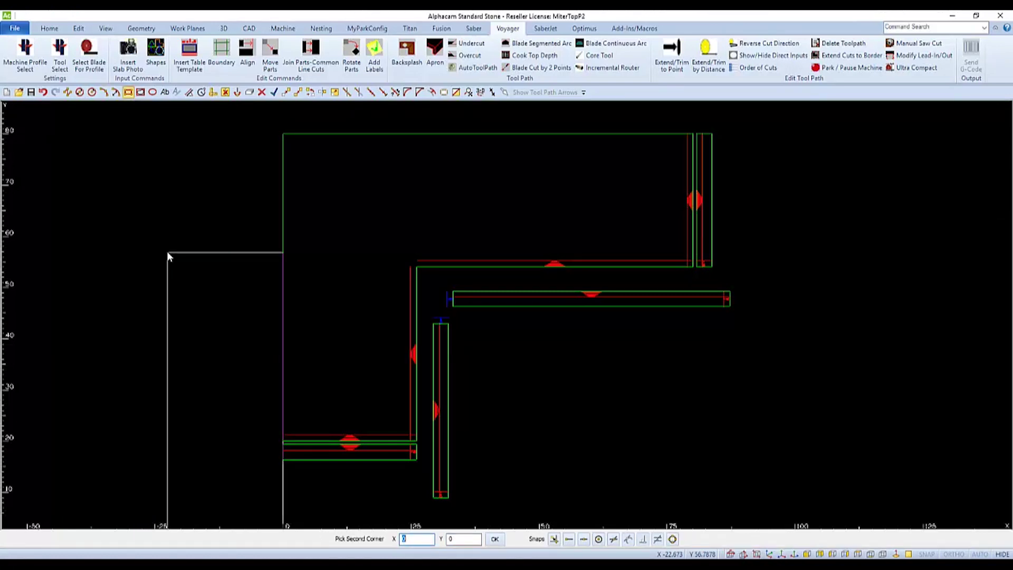
pyautogui.write('132')
pyautogui.press('Tab')
pyautogui.write('70')
pyautogui.press('Return')
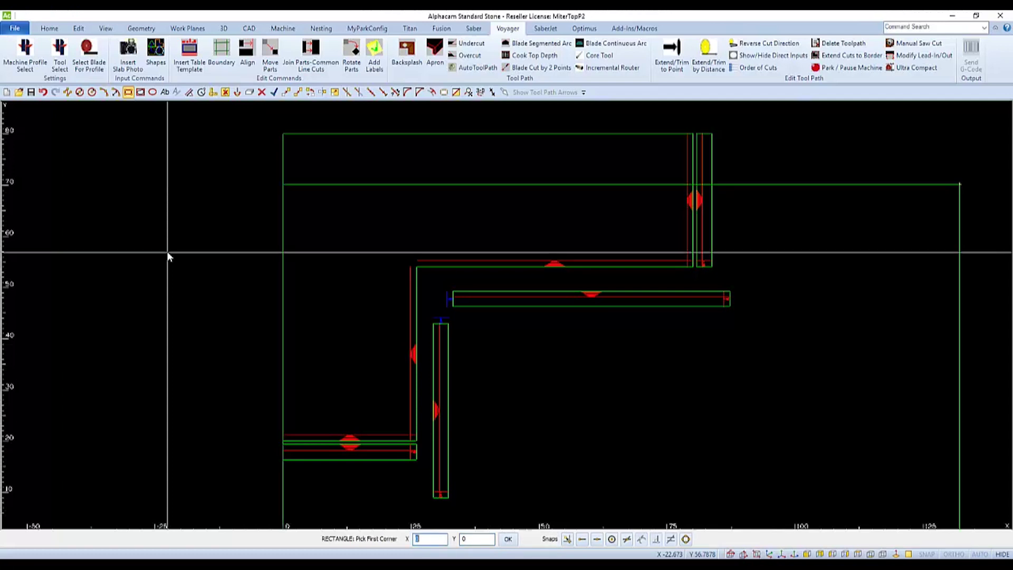
pyautogui.press('Escape')
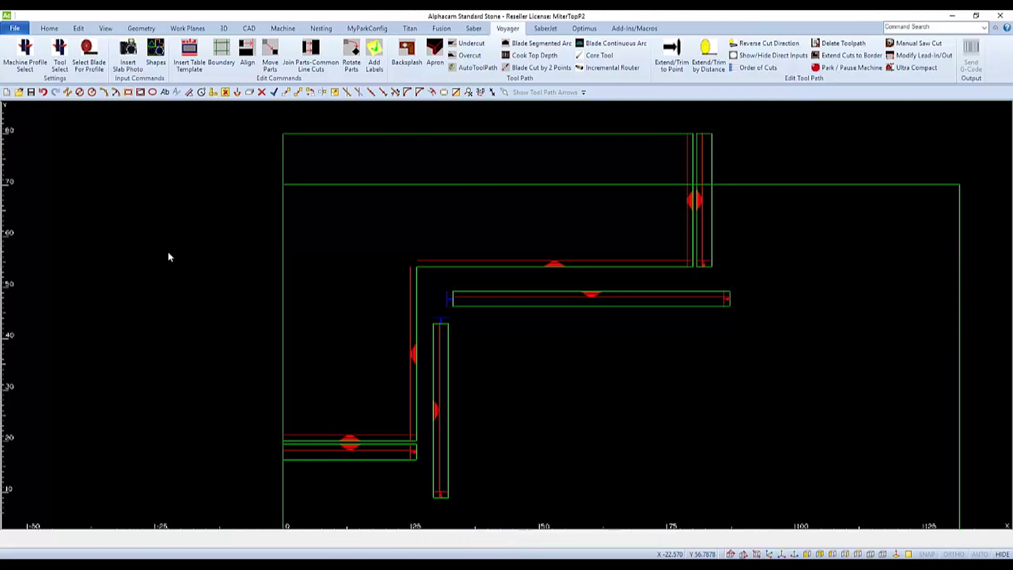
pyautogui.hotkey('ctrl', 'a')
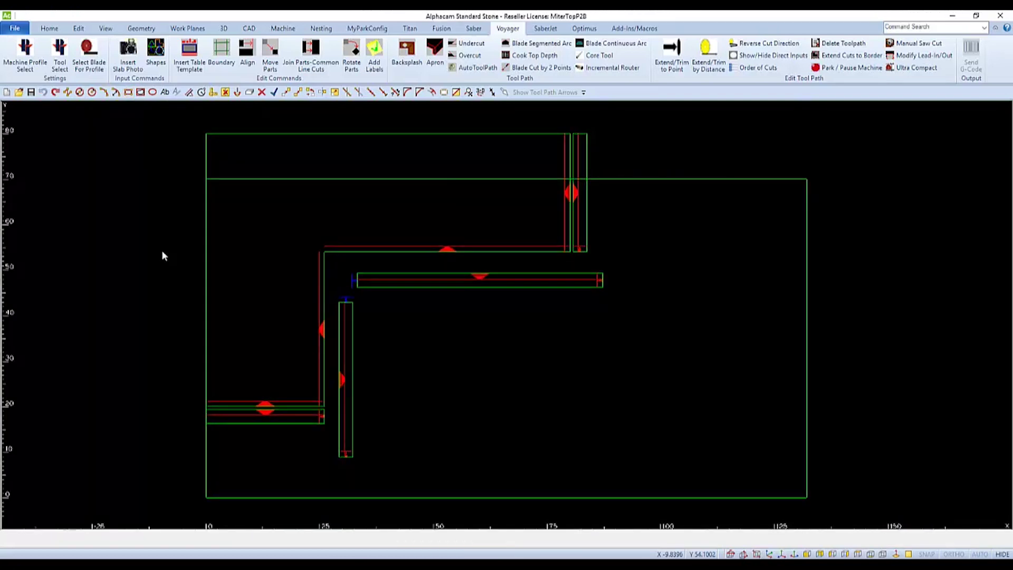
# Step: Move the horizontal apron off the slab's upper right and the vertical apron right of the slab
pyautogui.click(274, 52)
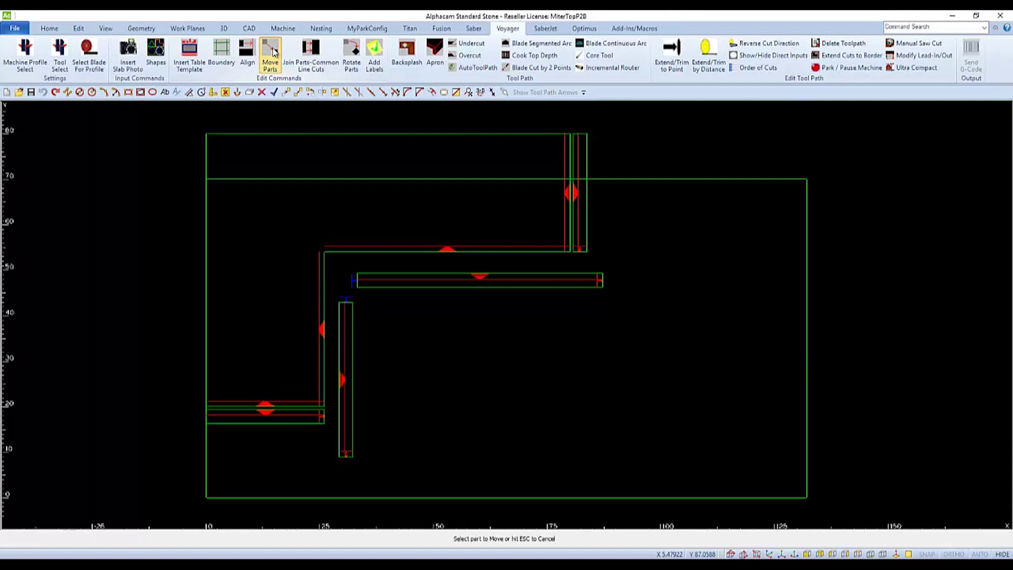
pyautogui.click(407, 289)
pyautogui.click(723, 145)
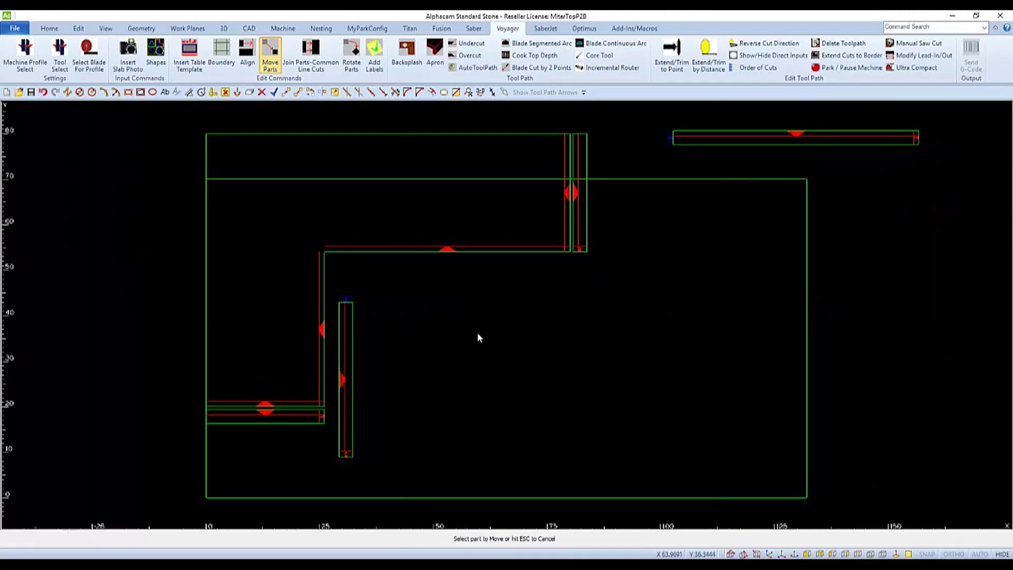
pyautogui.click(355, 346)
pyautogui.click(885, 225)
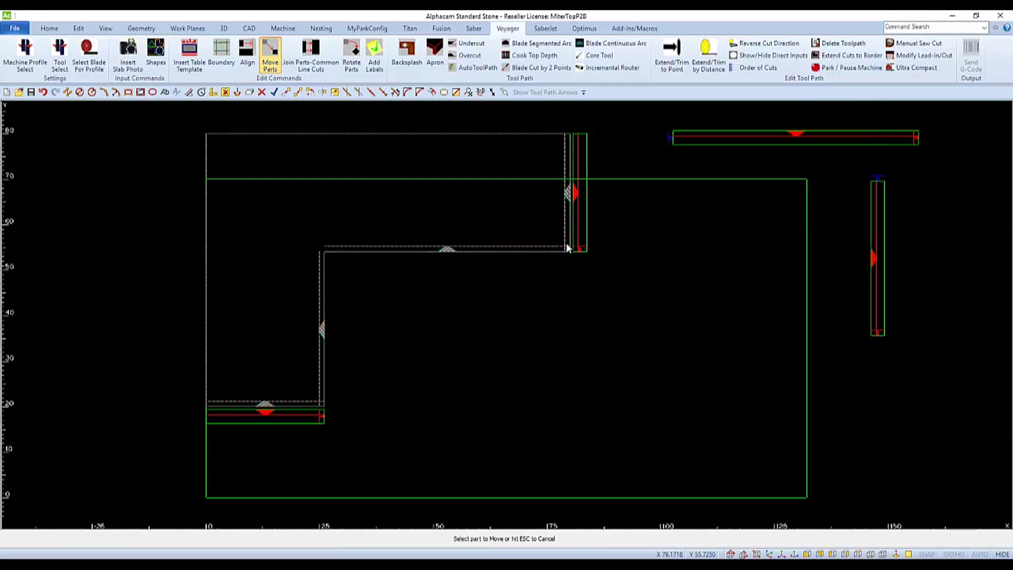
pyautogui.press('Escape')
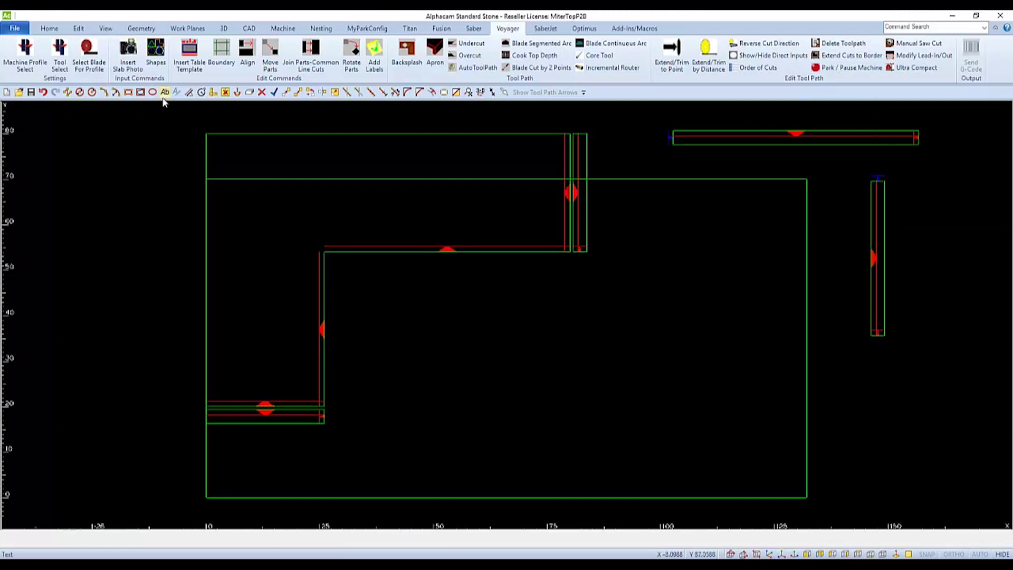
# Step: Move the countertop by its lower-left corner to X 1, Y 1 inside the slab
pyautogui.click(78, 29)
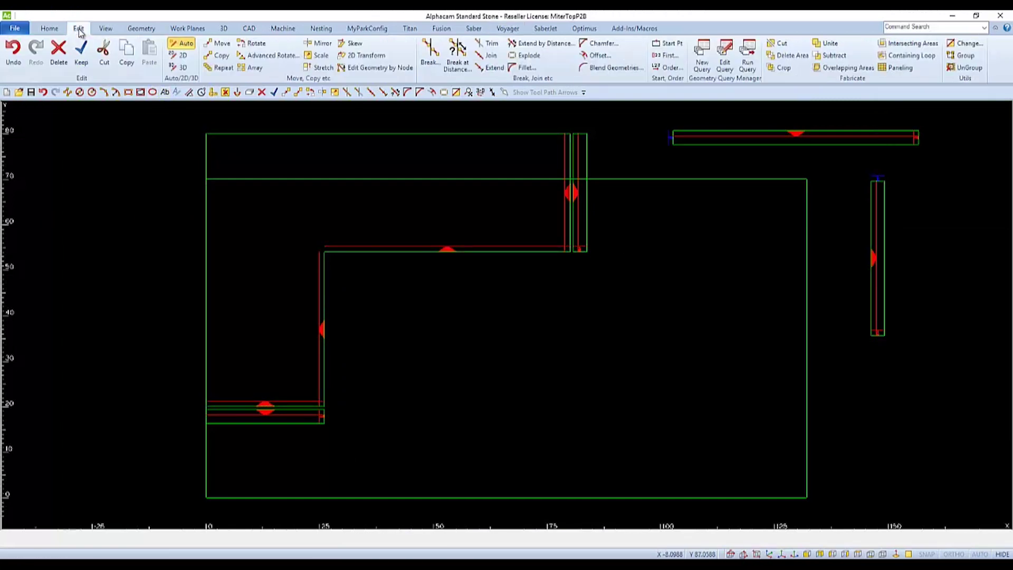
pyautogui.click(222, 48)
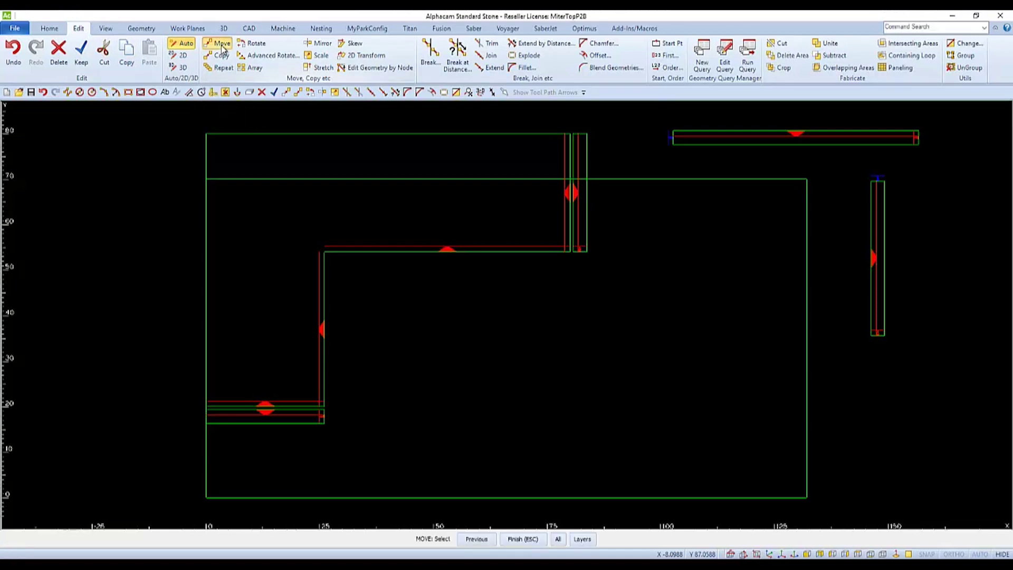
pyautogui.click(155, 112)
pyautogui.click(638, 438)
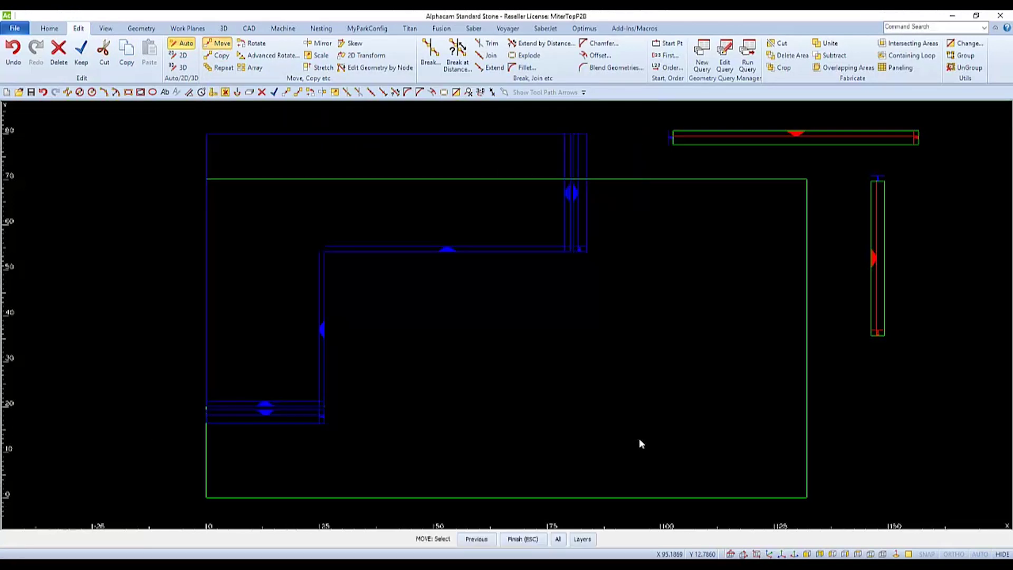
pyautogui.scroll(5, 312, 431)
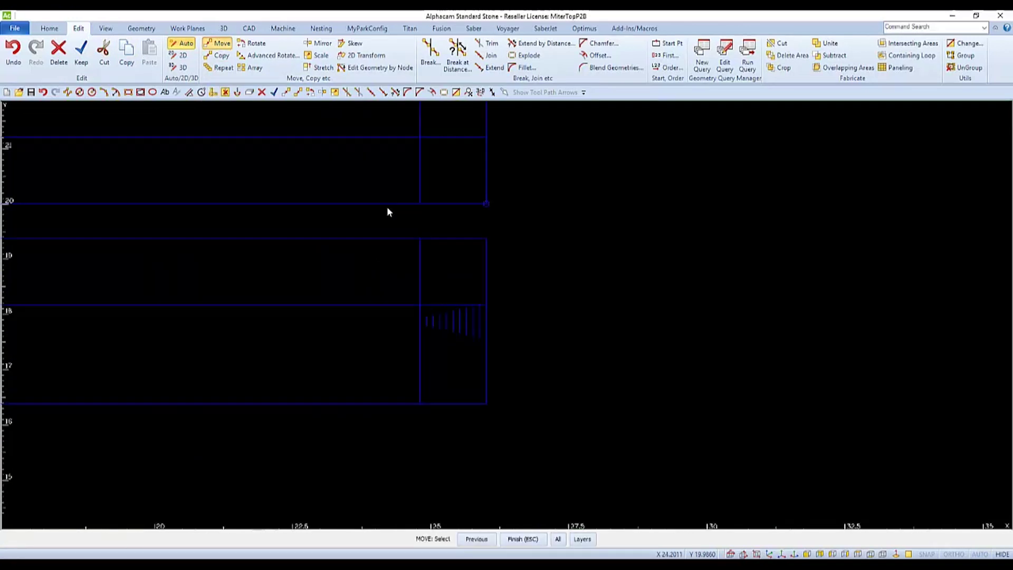
pyautogui.scroll(-6, 385, 230)
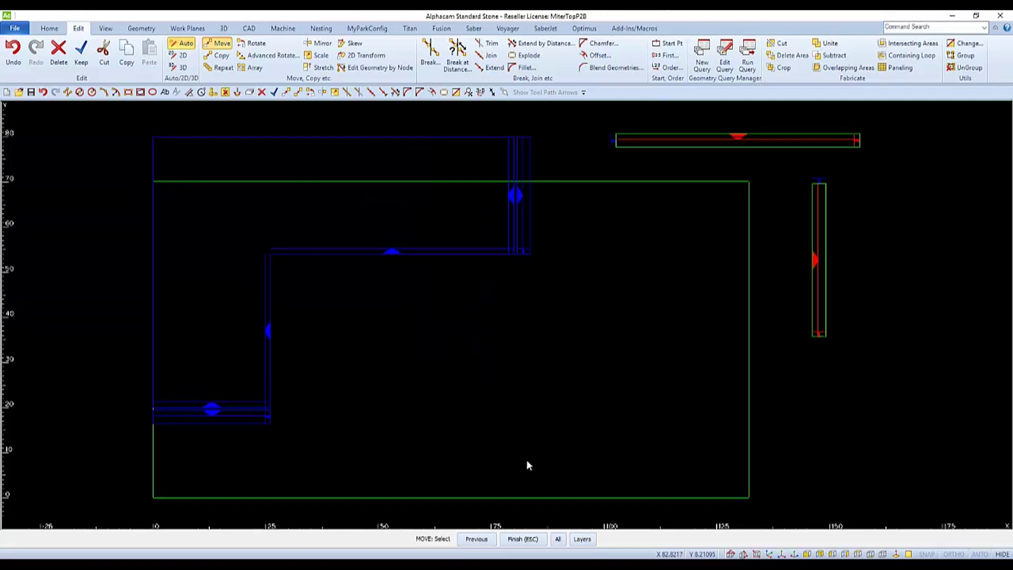
pyautogui.click(512, 540)
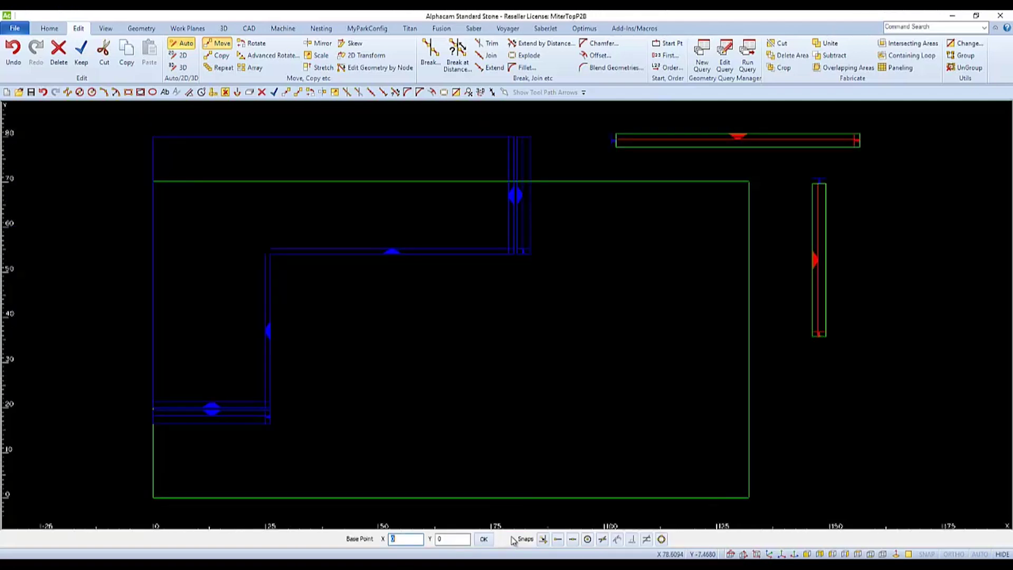
pyautogui.click(558, 540)
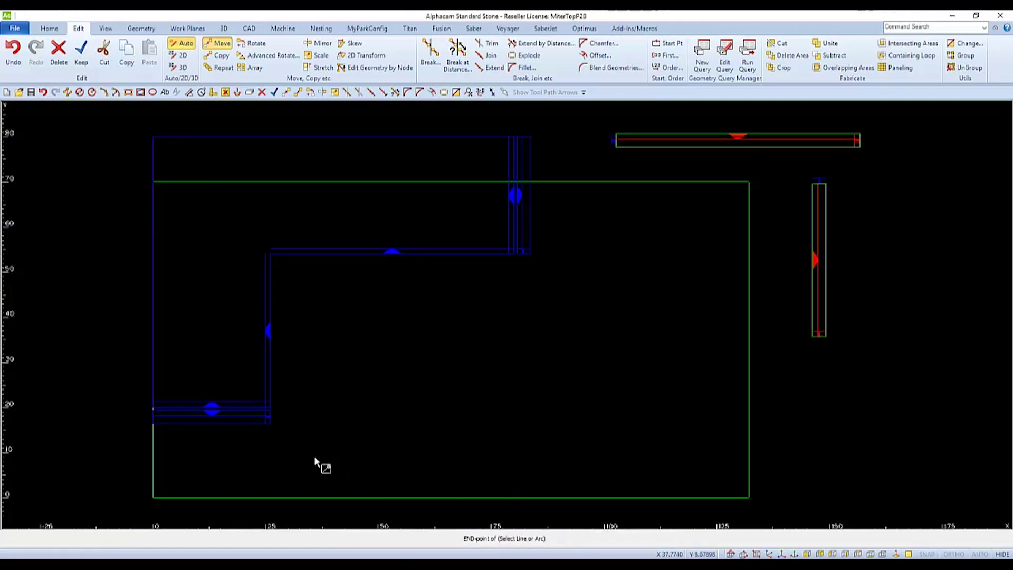
pyautogui.click(168, 422)
pyautogui.write('1')
pyautogui.press('Tab')
pyautogui.write('1')
pyautogui.press('Return')
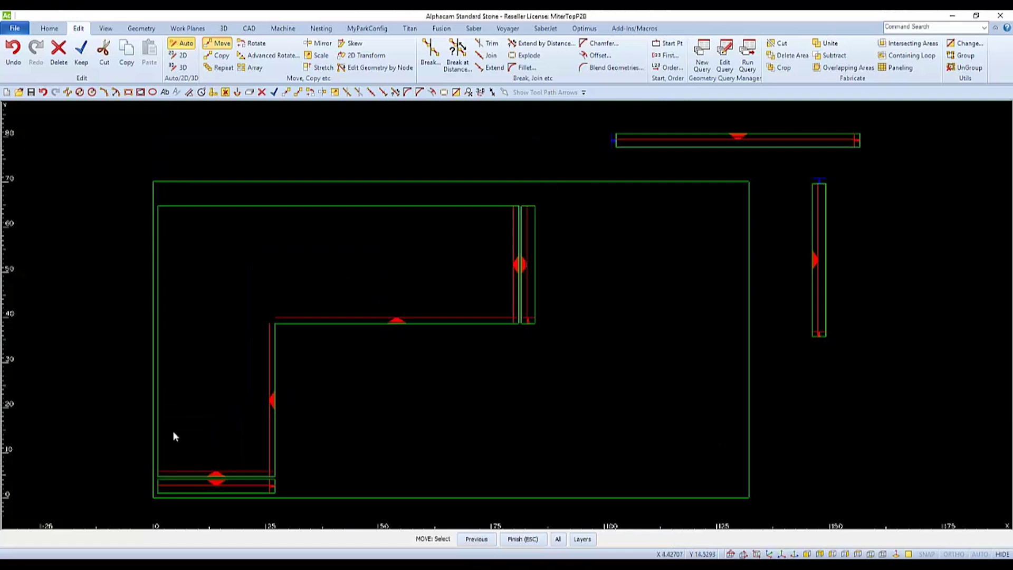
pyautogui.press('Escape')
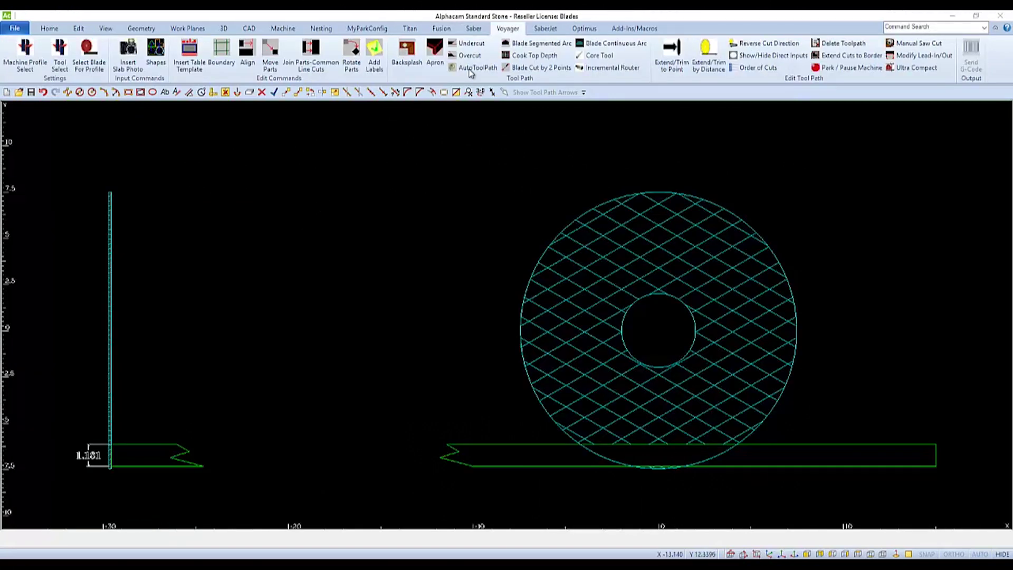
# Step: Review the Auto ToolPath settings and close them without making changes
pyautogui.click(471, 67)
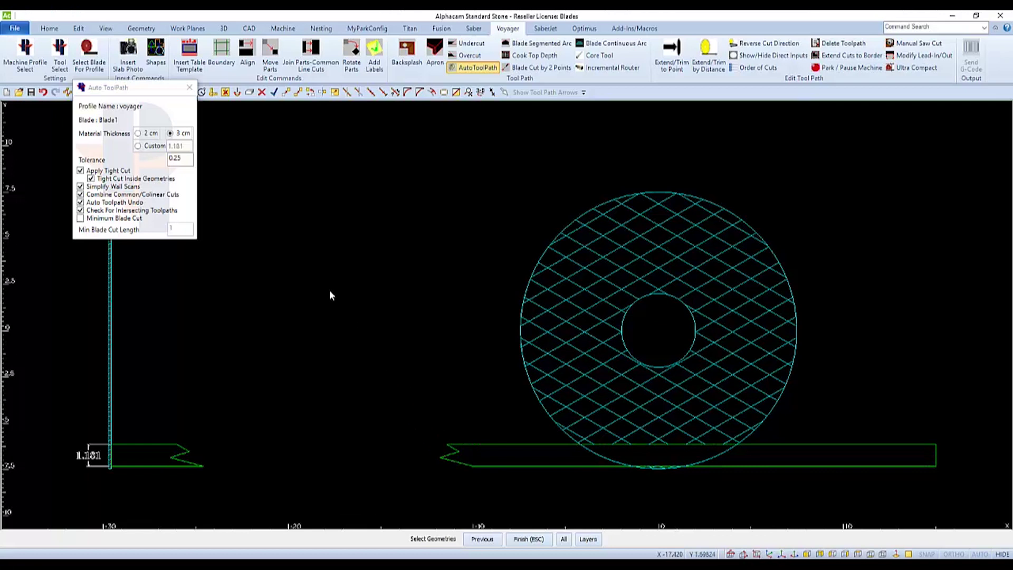
pyautogui.click(189, 87)
pyautogui.press('Escape')
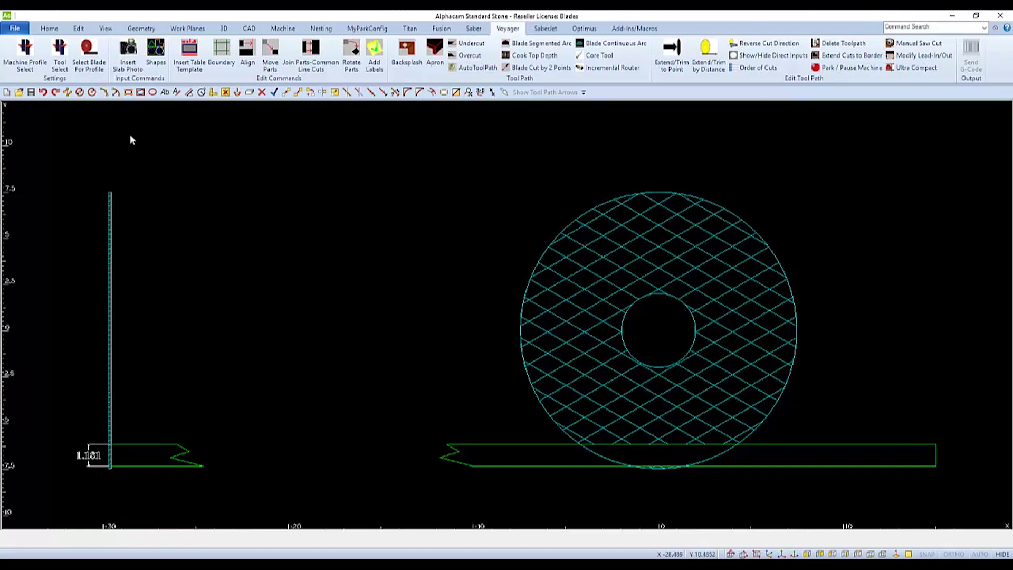
# Step: Open Blade1's settings from the Tool List to view its 14.937 diameter and 1700 RPM
pyautogui.click(62, 54)
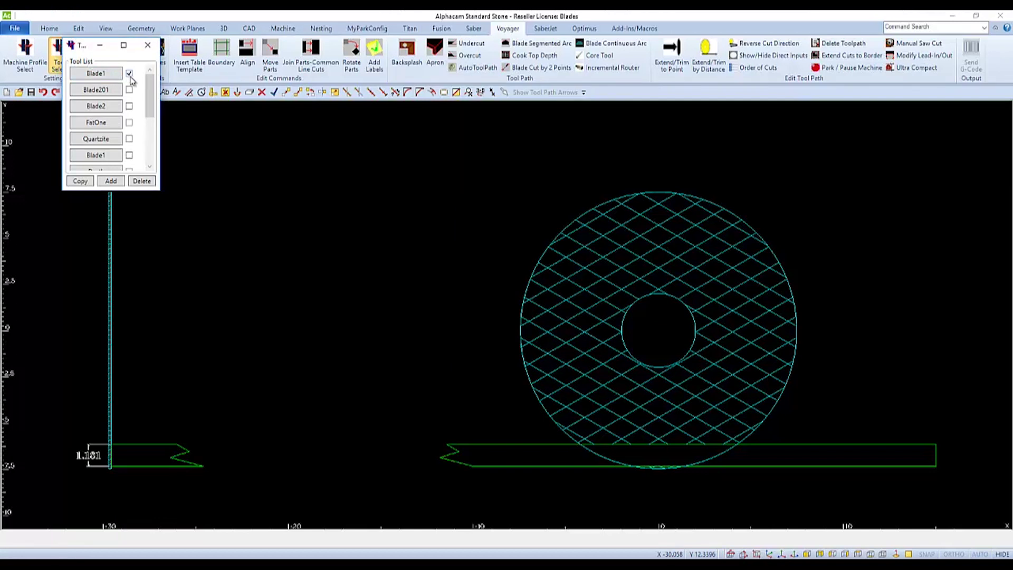
pyautogui.click(96, 74)
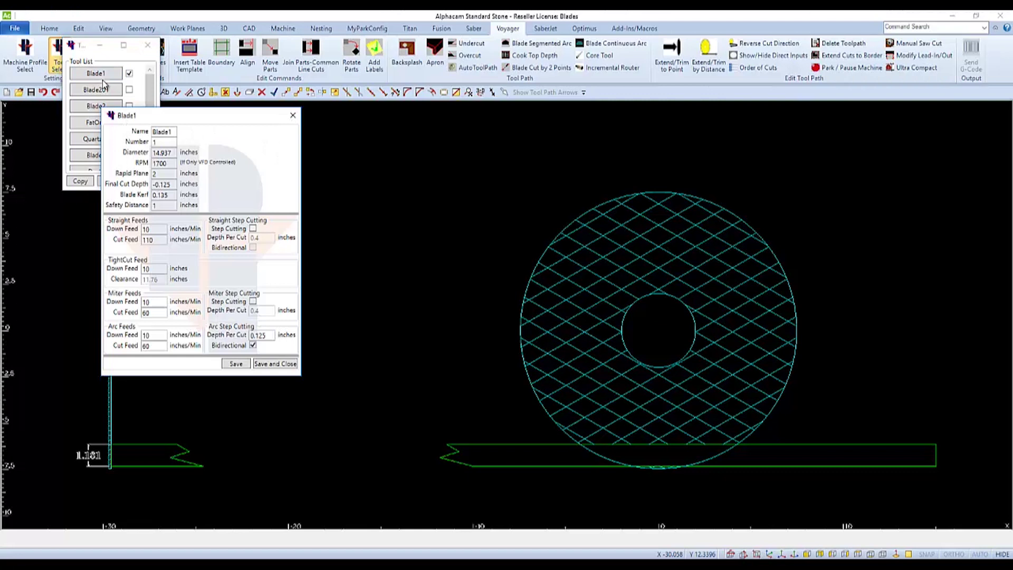
pyautogui.moveTo(199, 118); pyautogui.dragTo(323, 145)
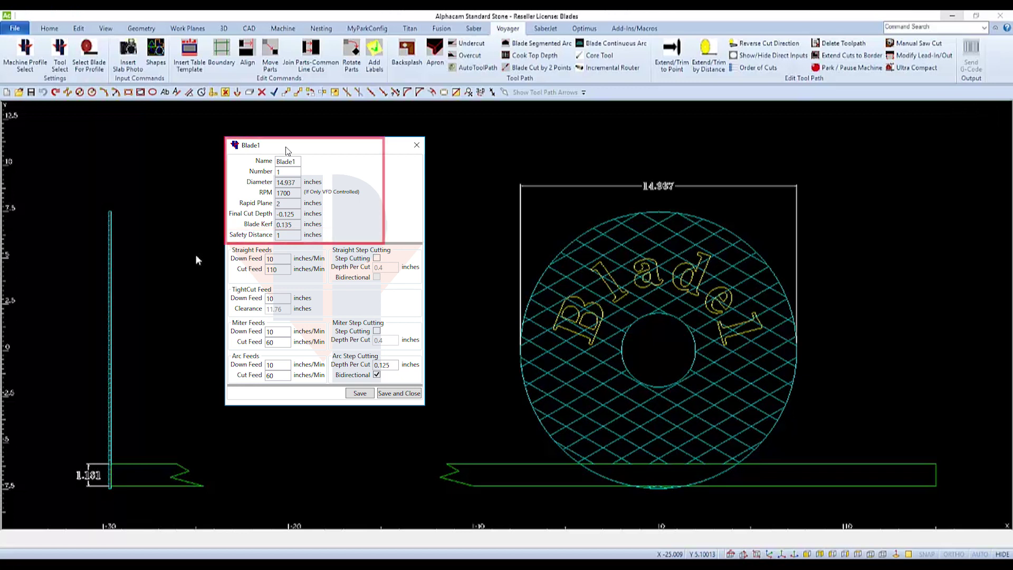
# Step: Orbit the blade diagram into a 3-D view to show the tilted blade
pyautogui.moveTo(196, 255); pyautogui.dragTo(198, 237, button='middle')
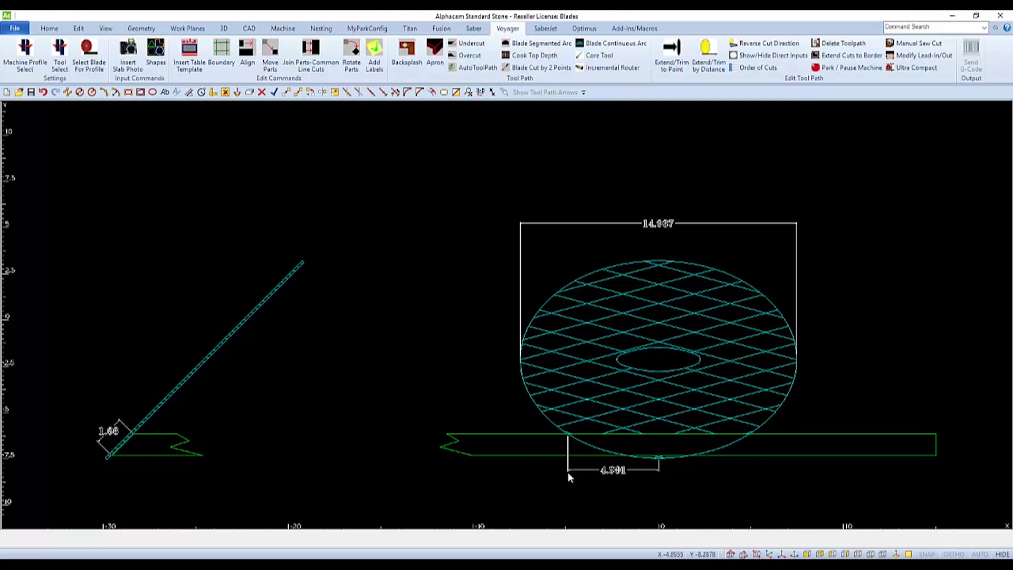
# Step: Return the blade diagram to plan view with F5
pyautogui.press('F5')
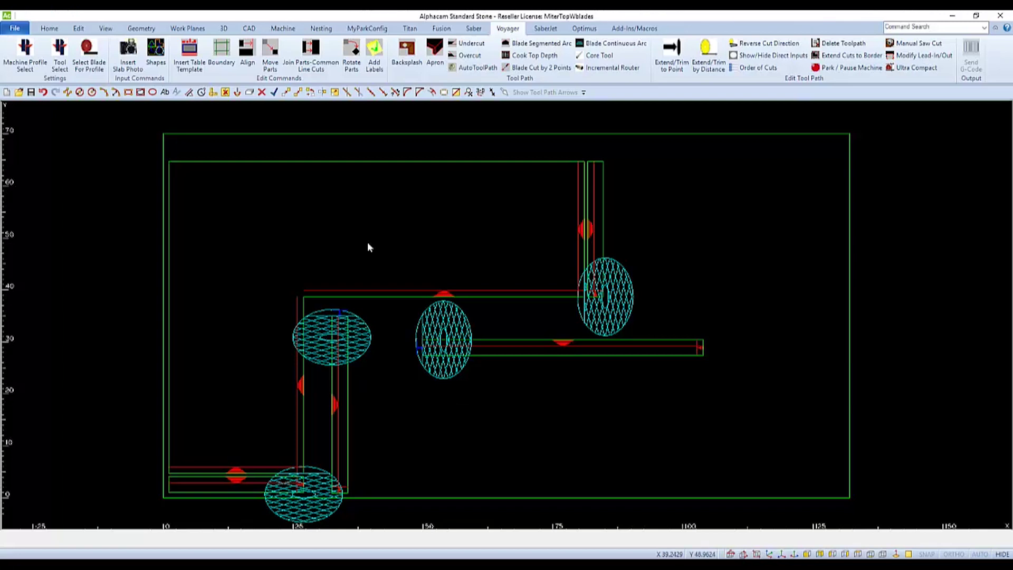
# Step: Insert the saw table template beneath the slab
pyautogui.click(189, 63)
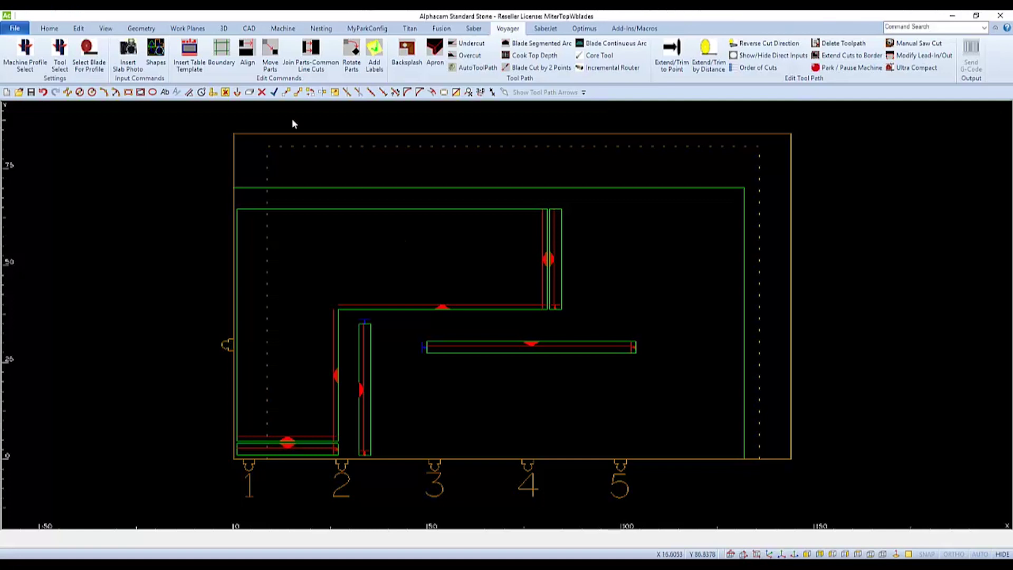
# Step: Offset the L-shaped top's inner horizontal and vertical edges by 6 toward the aprons
pyautogui.click(78, 28)
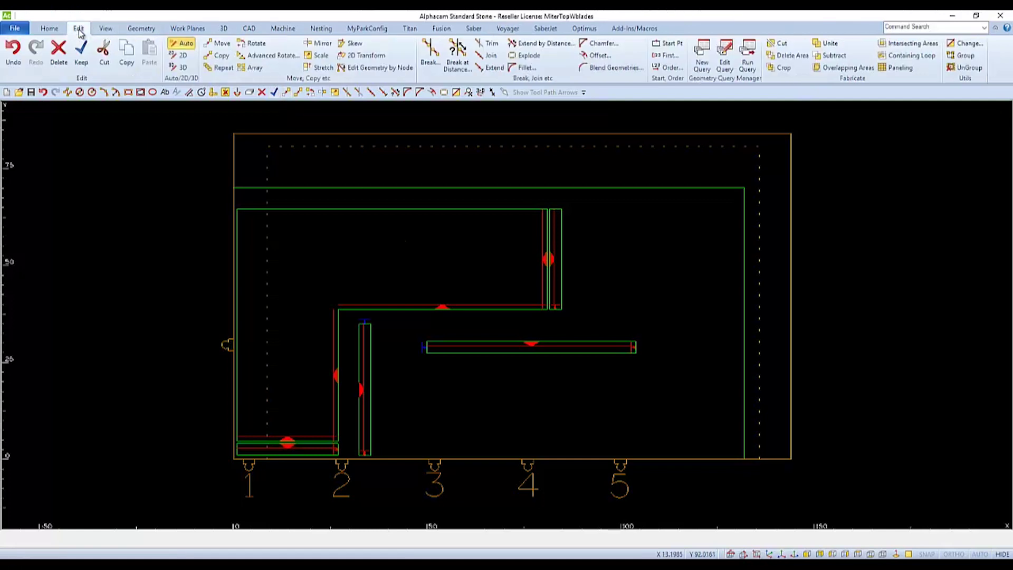
pyautogui.click(597, 55)
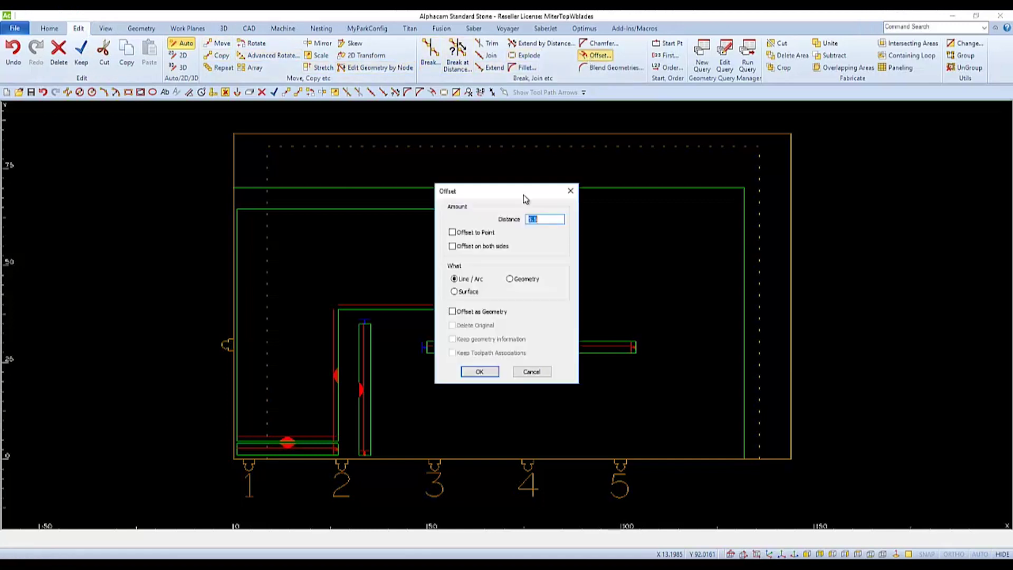
pyautogui.click(547, 219)
pyautogui.doubleClick(547, 219)
pyautogui.write('6')
pyautogui.click(479, 371)
pyautogui.click(482, 309)
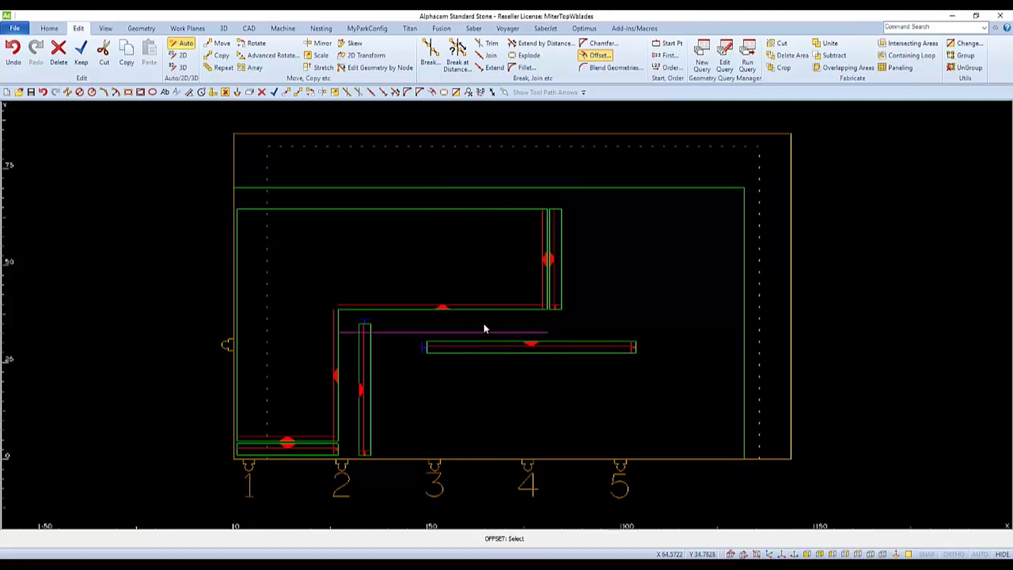
pyautogui.click(340, 355)
pyautogui.click(392, 363)
# Step: Preview the blade footprint at the apron's mitered end to check its 0.58 clearance, then fit the slab
pyautogui.press('Escape')
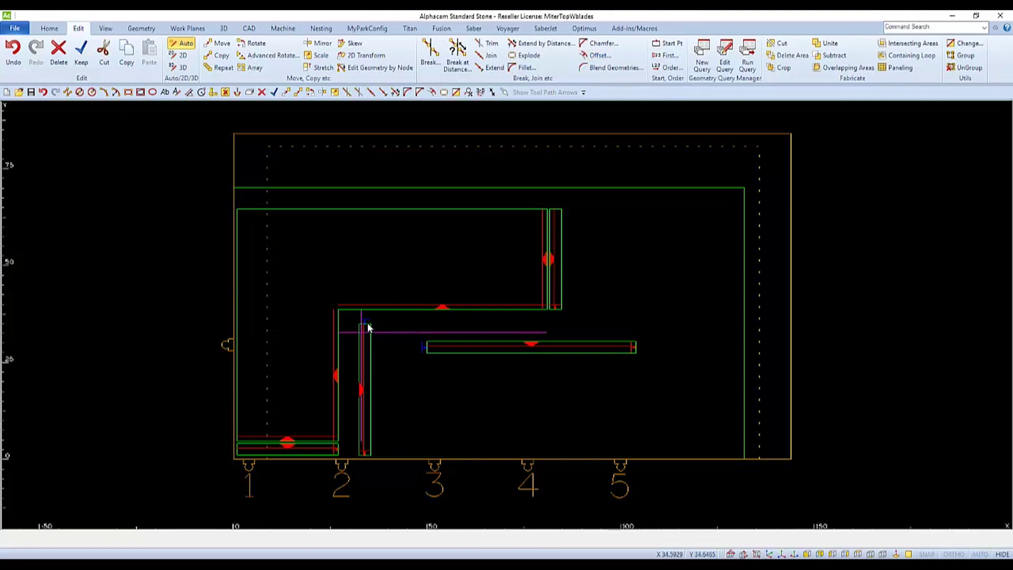
pyautogui.scroll(3, 366, 321)
pyautogui.scroll(1, 366, 323)
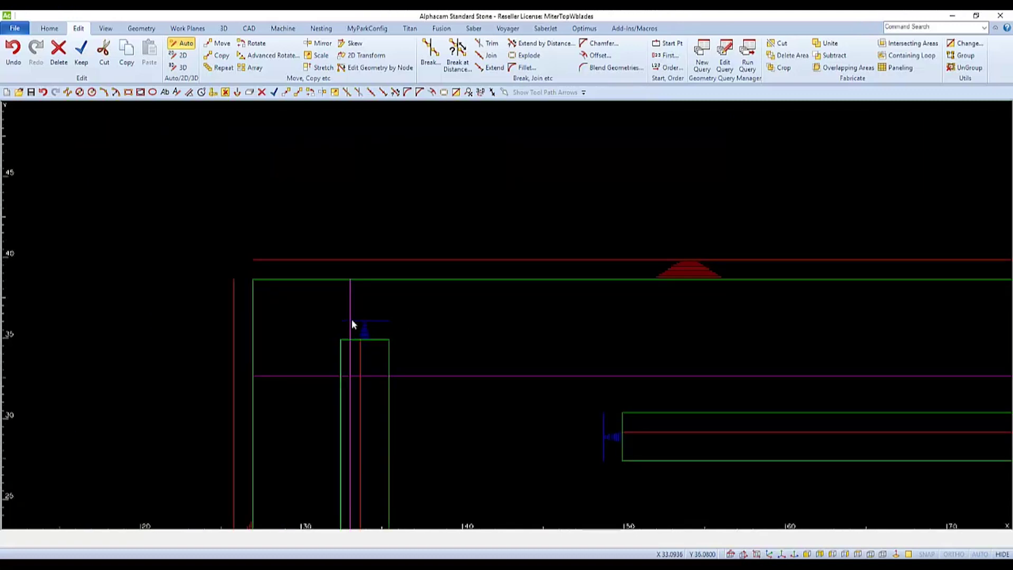
pyautogui.click(351, 319)
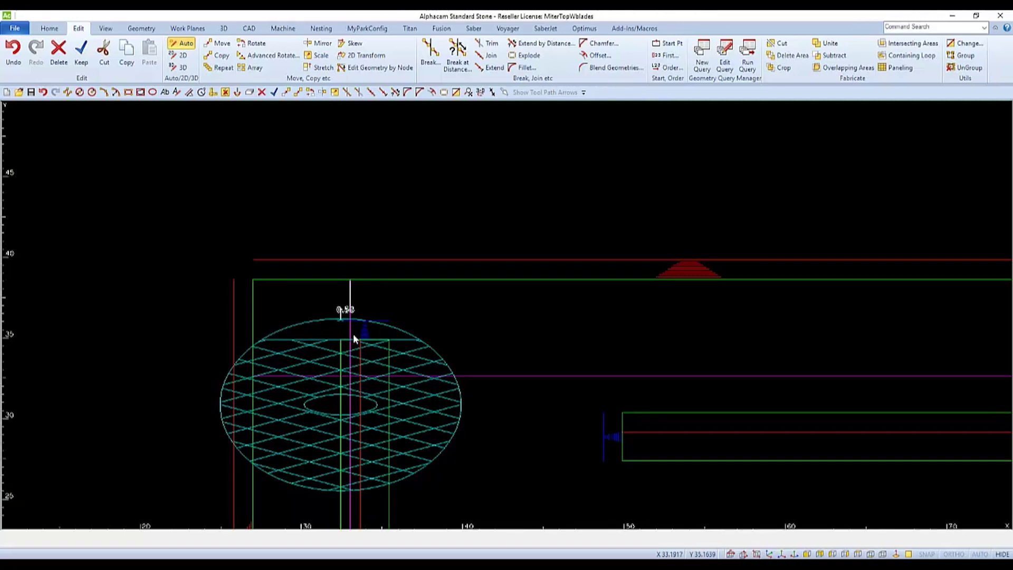
pyautogui.scroll(5, 346, 324)
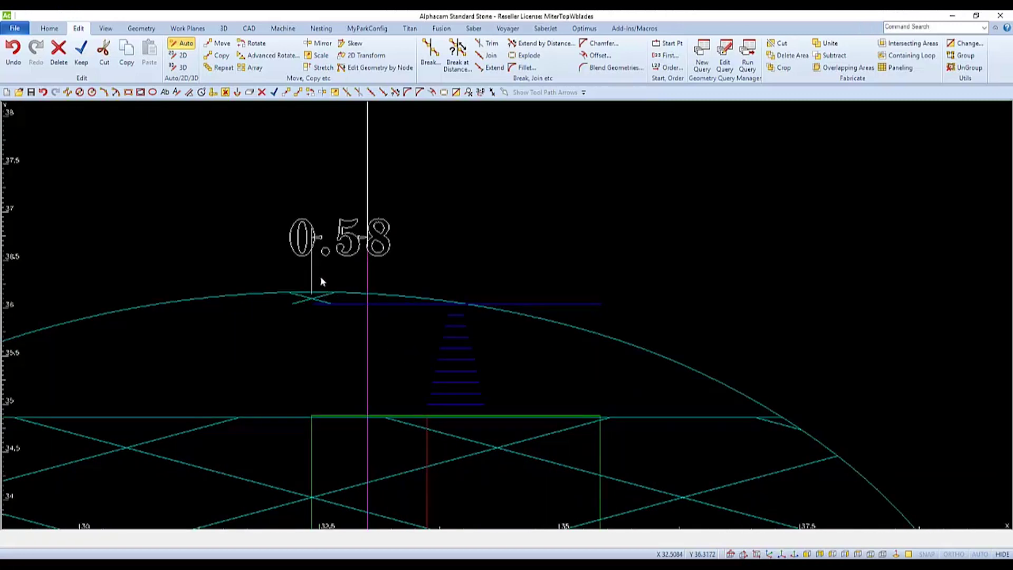
pyautogui.press('Home')
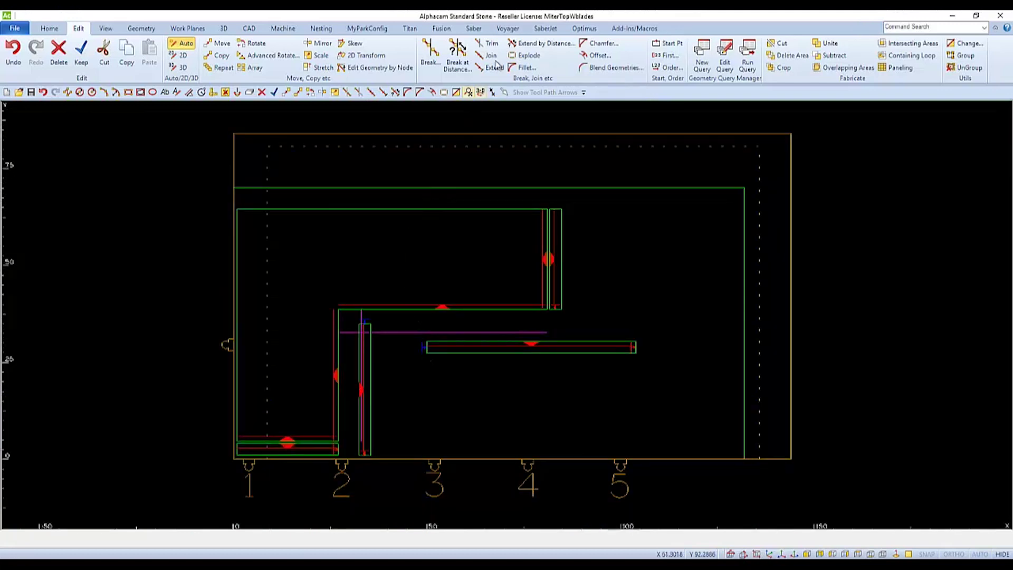
pyautogui.click(508, 29)
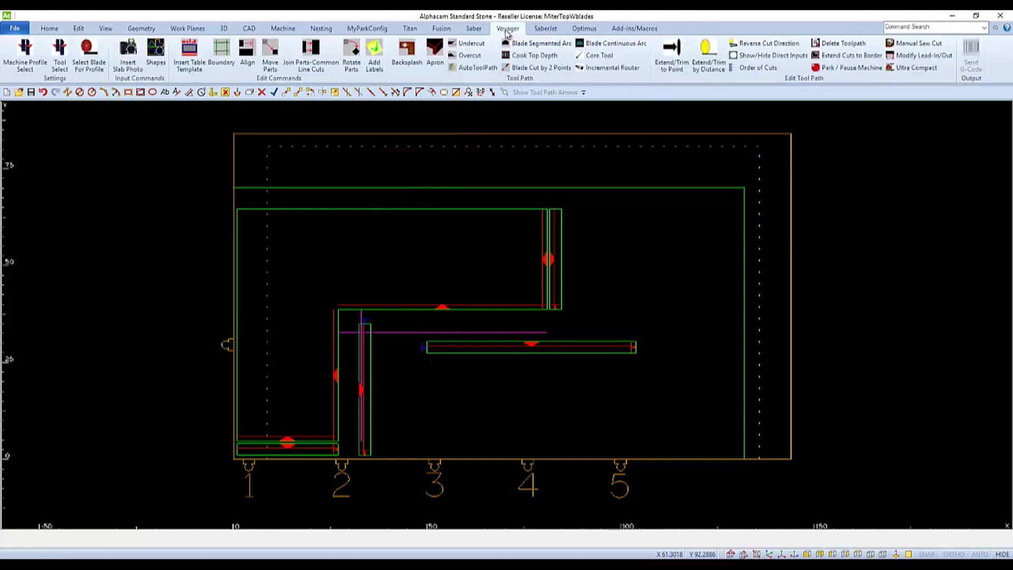
pyautogui.click(477, 68)
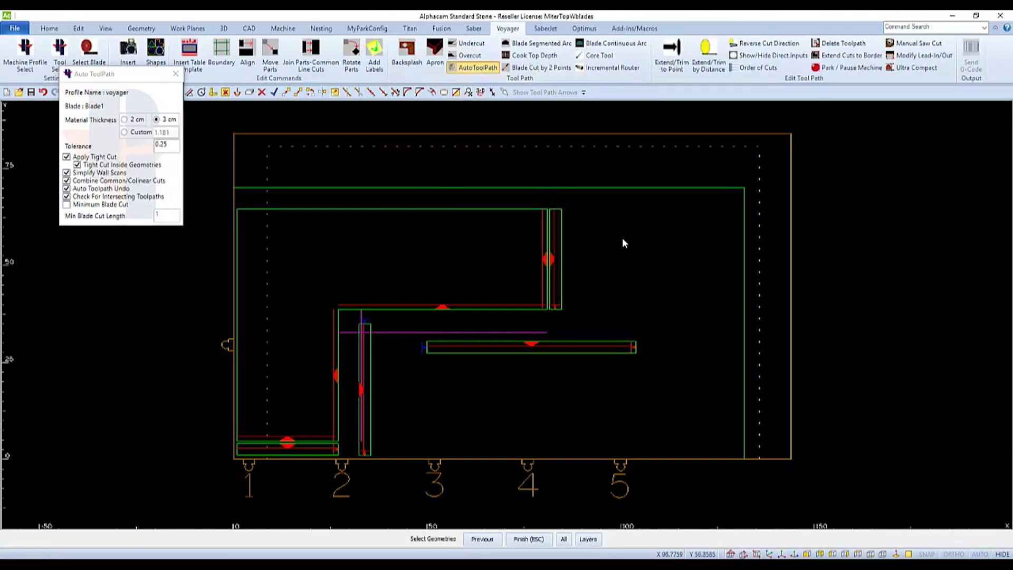
pyautogui.click(637, 261)
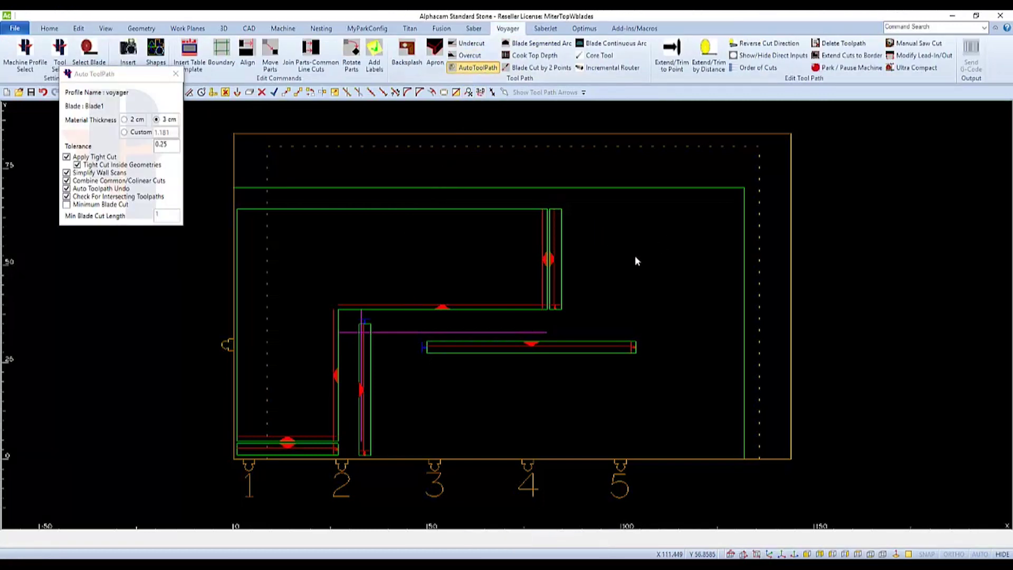
pyautogui.click(320, 448)
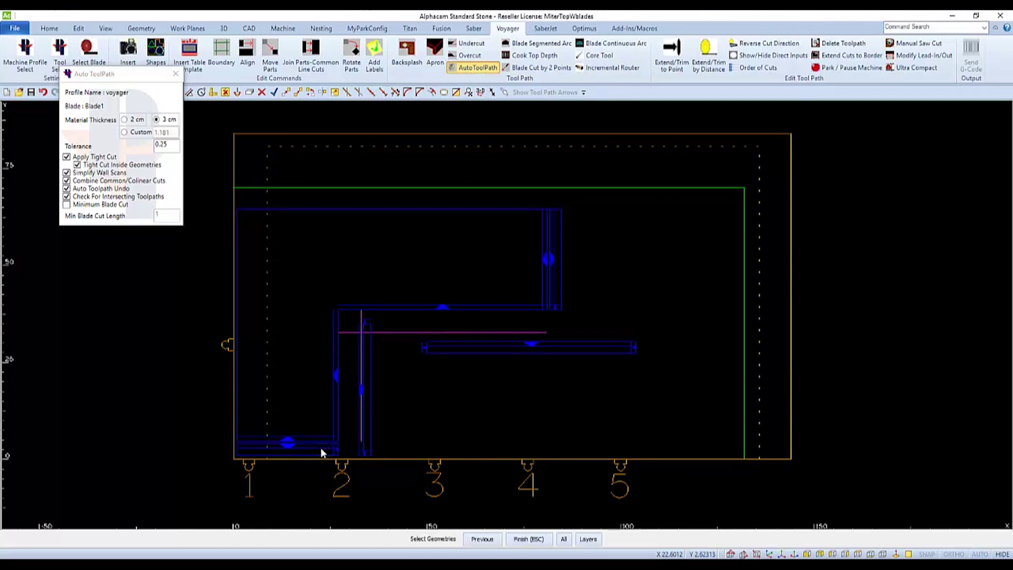
pyautogui.click(528, 538)
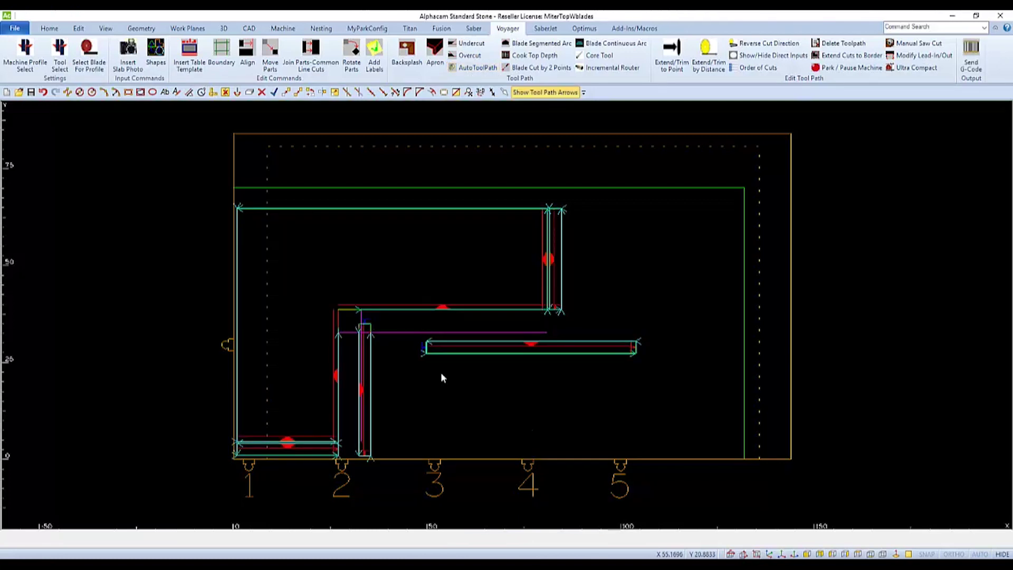
pyautogui.scroll(2, 419, 350)
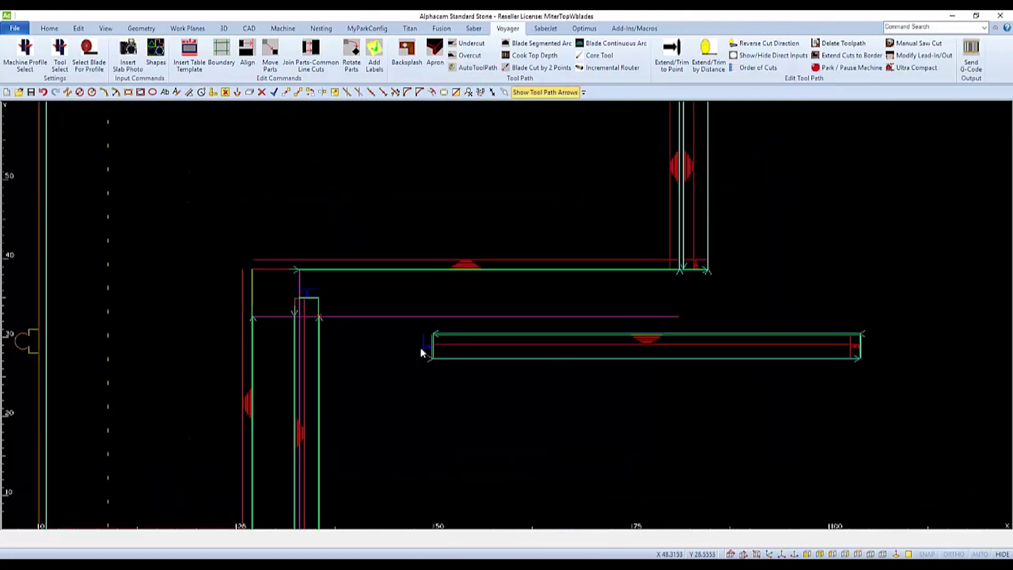
pyautogui.scroll(2, 420, 352)
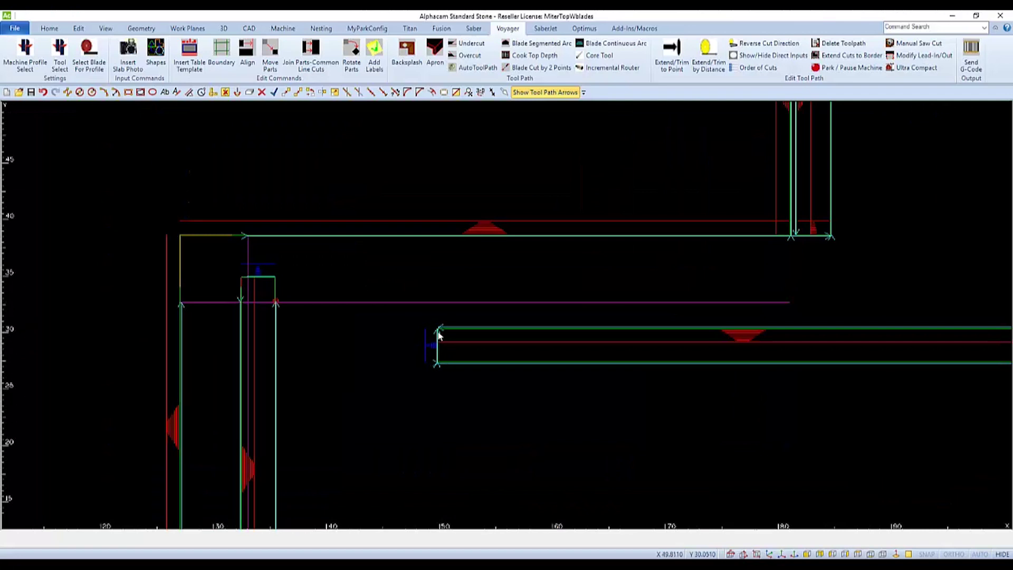
pyautogui.scroll(4, 242, 275)
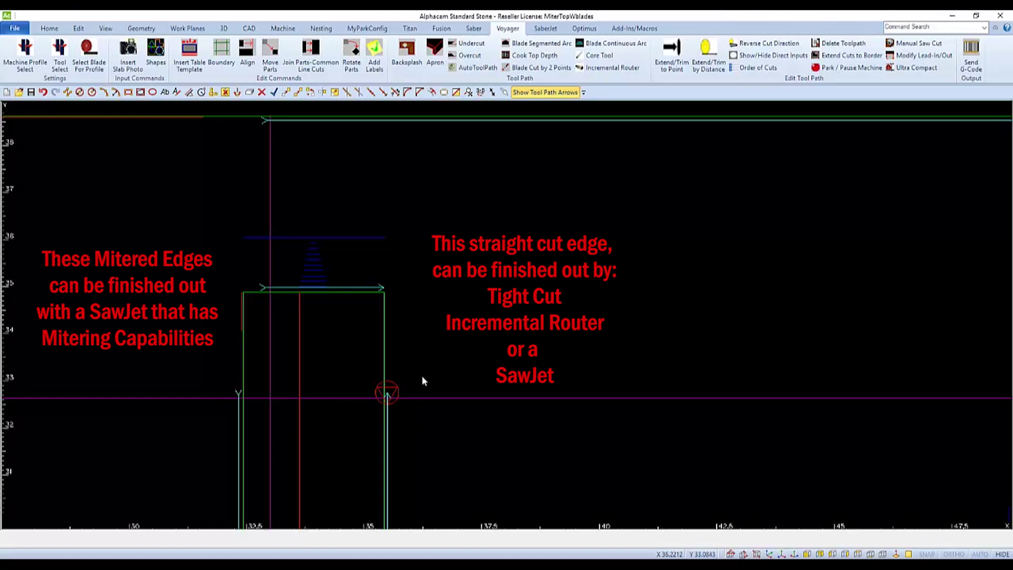
# Step: Remove the existing automatic toolpaths and rotate the vertical apron 90° to horizontal
pyautogui.press('Home')
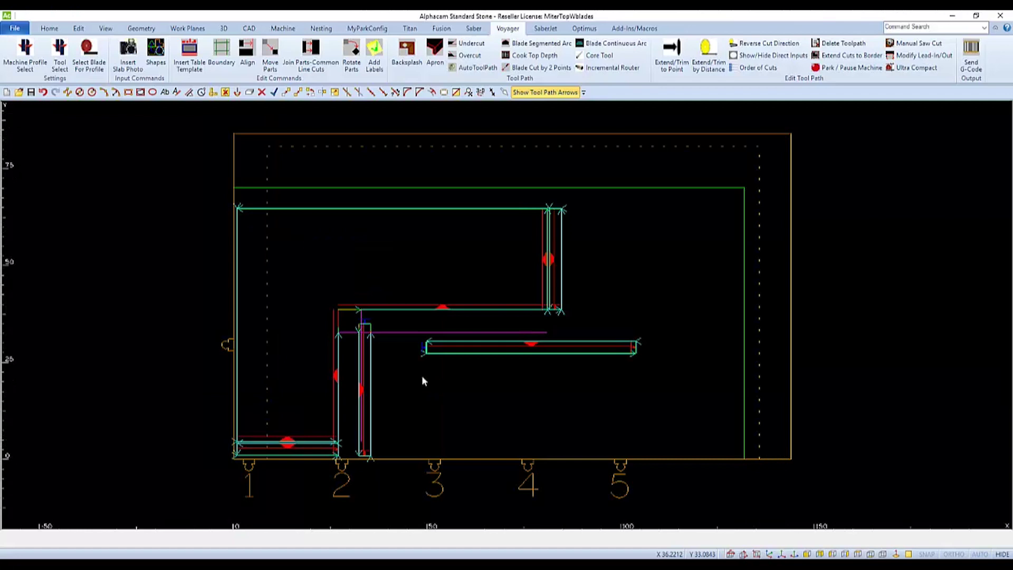
pyautogui.click(471, 68)
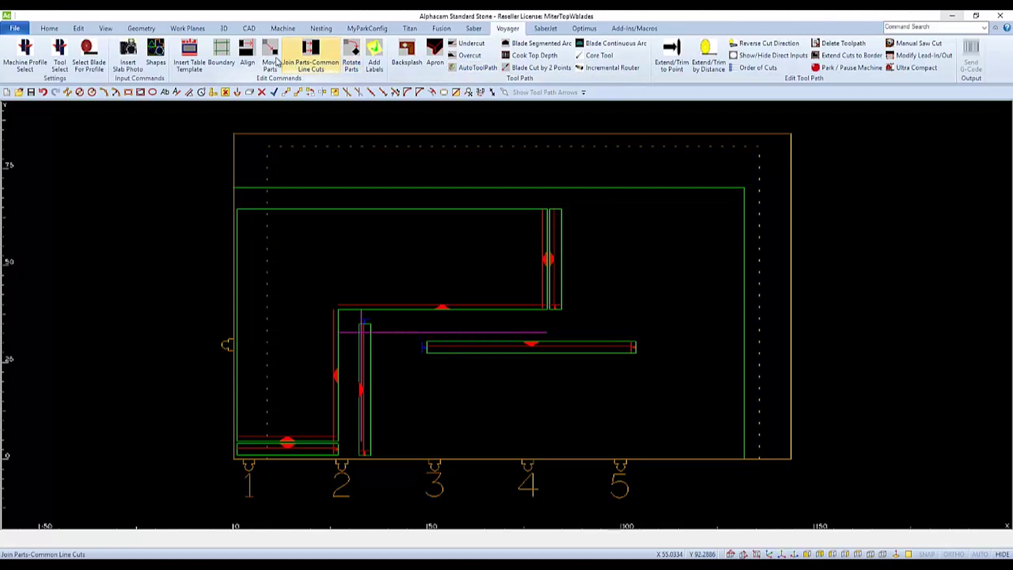
pyautogui.click(353, 51)
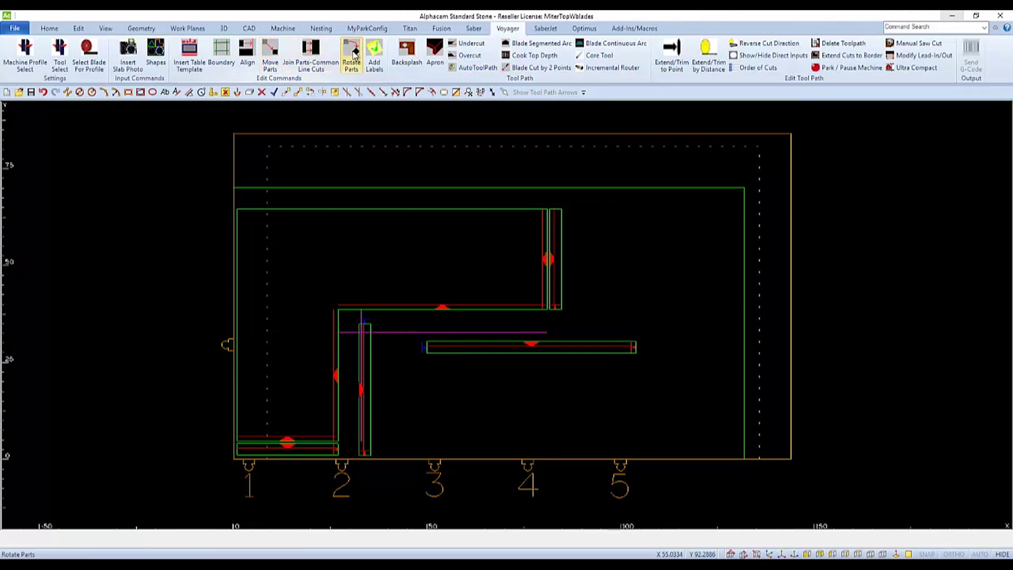
pyautogui.click(370, 389)
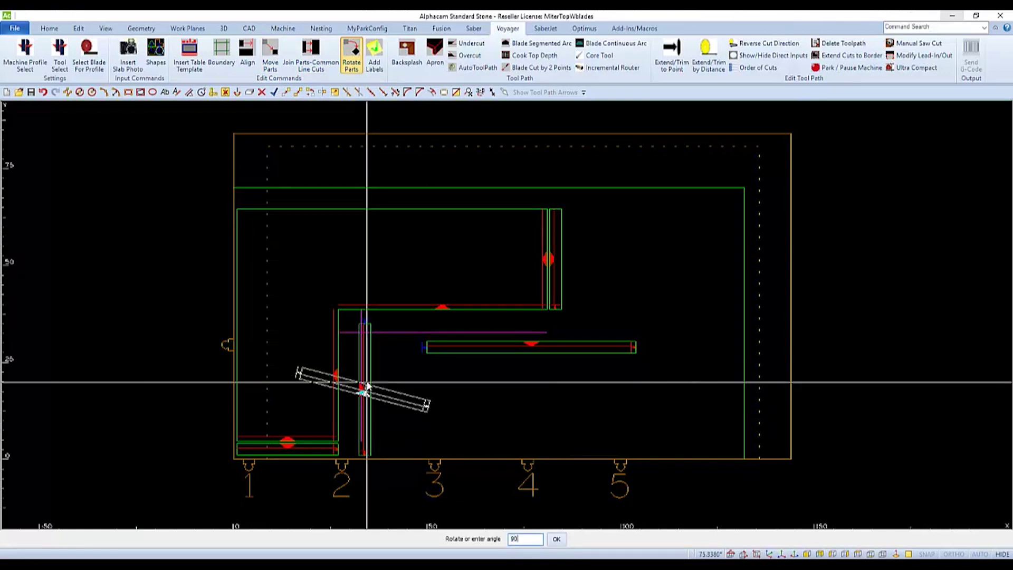
pyautogui.press('Return')
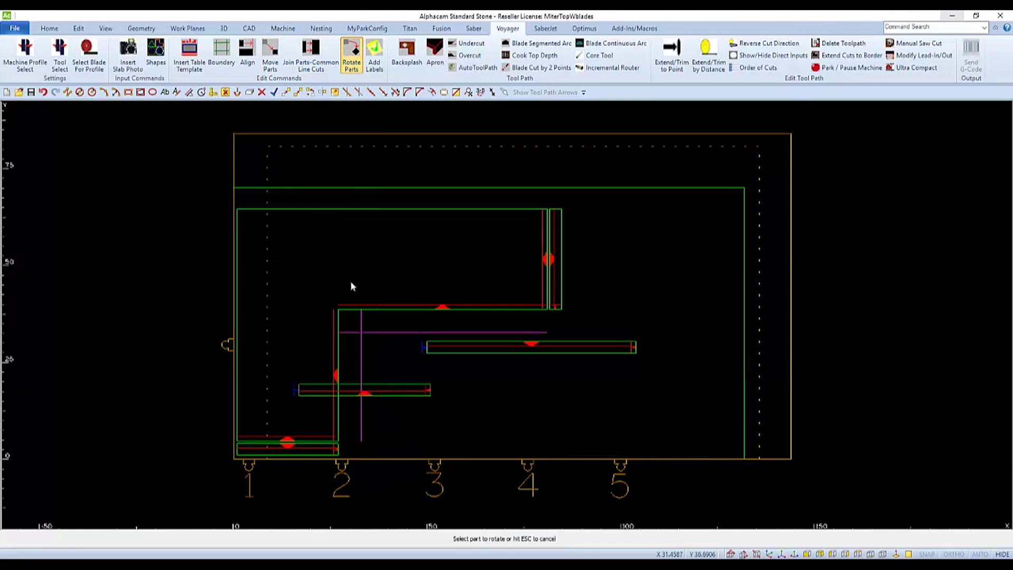
# Step: Move the rotated apron below the other, and the longer apron near the inside corner
pyautogui.click(322, 93)
pyautogui.click(408, 388)
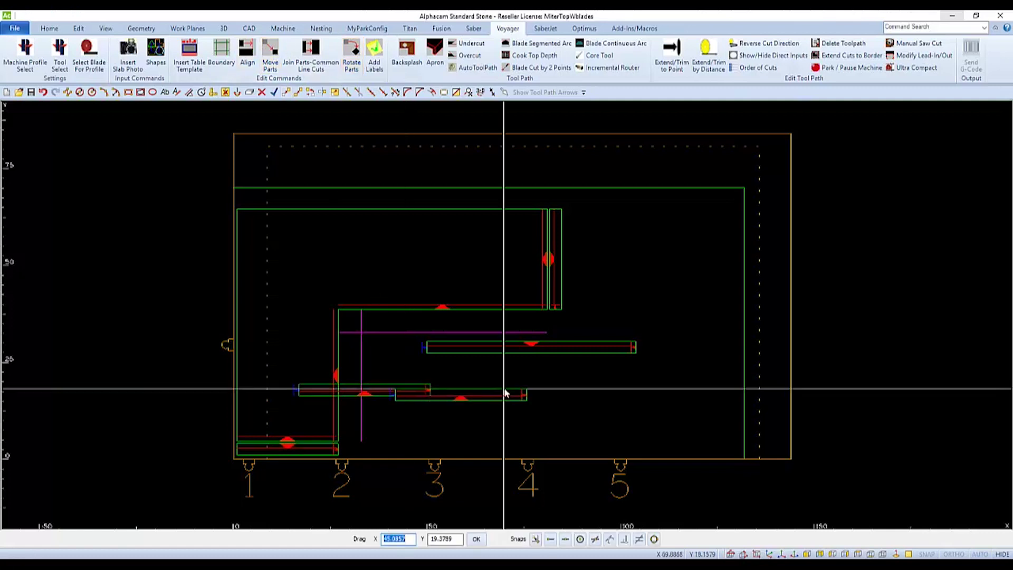
pyautogui.click(524, 364)
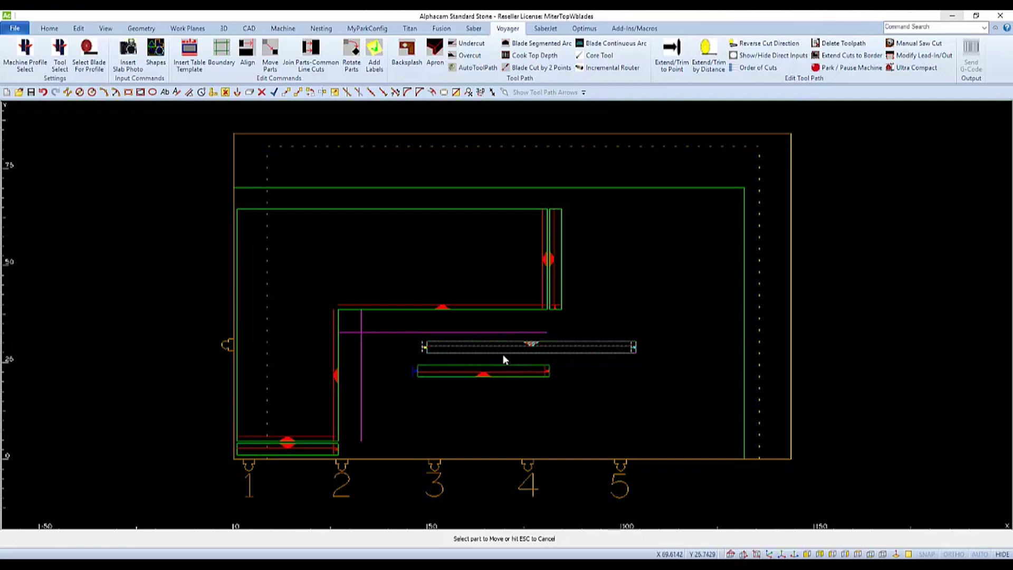
pyautogui.click(502, 354)
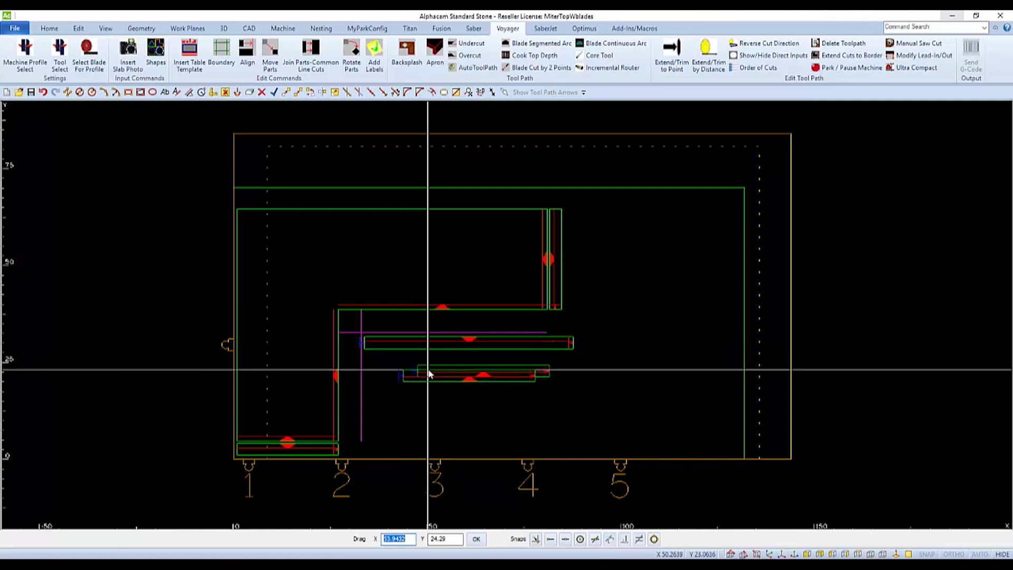
pyautogui.click(404, 390)
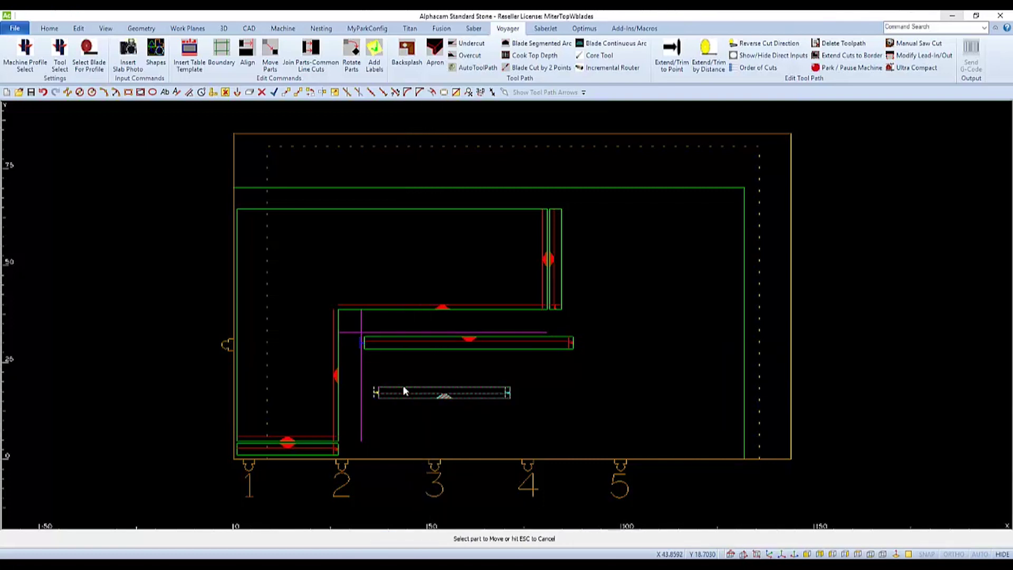
pyautogui.press('Escape')
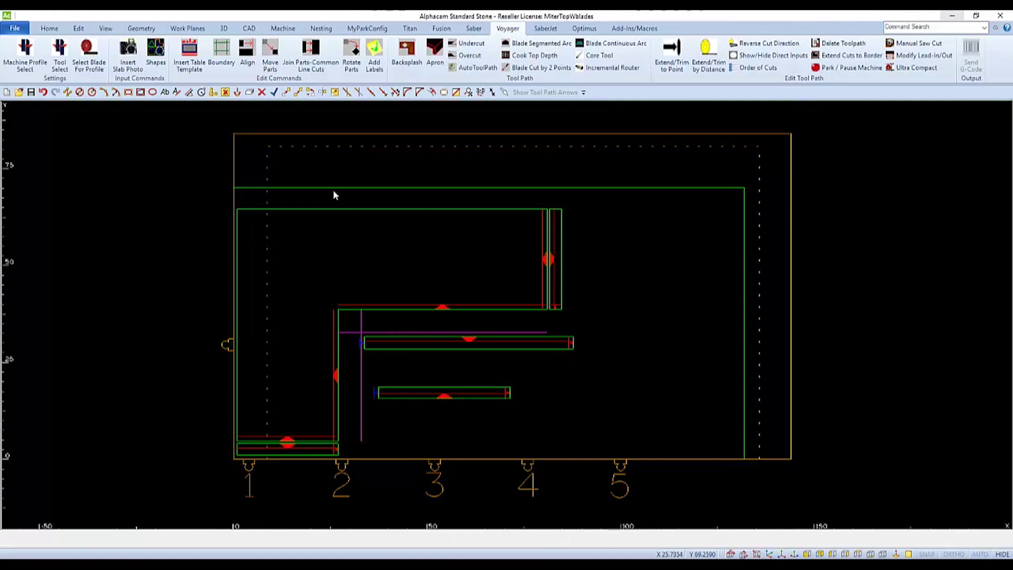
# Step: Join the shorter apron's edge to the longer apron's edge so their left ends align
pyautogui.click(310, 56)
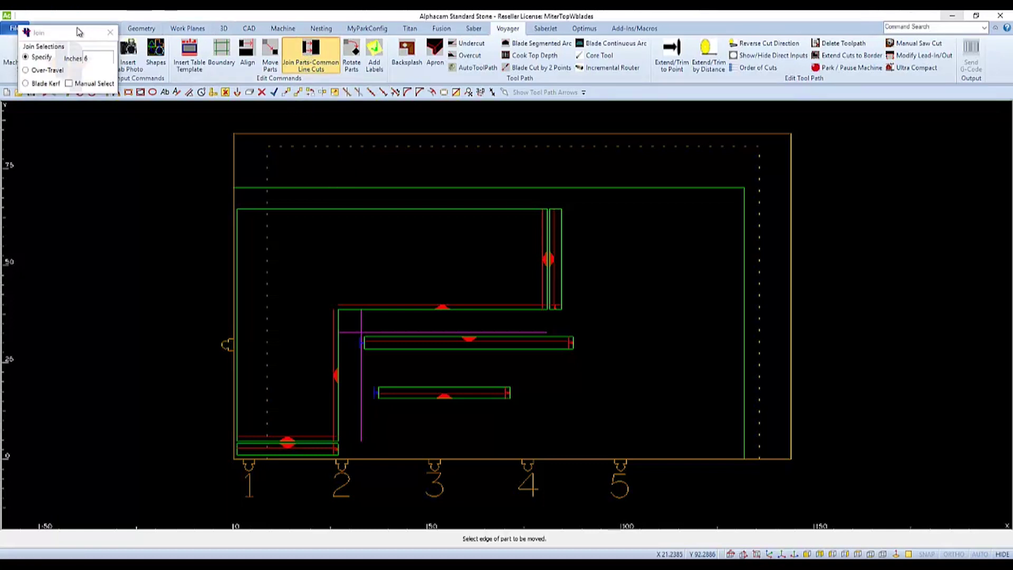
pyautogui.moveTo(91, 32); pyautogui.dragTo(233, 224)
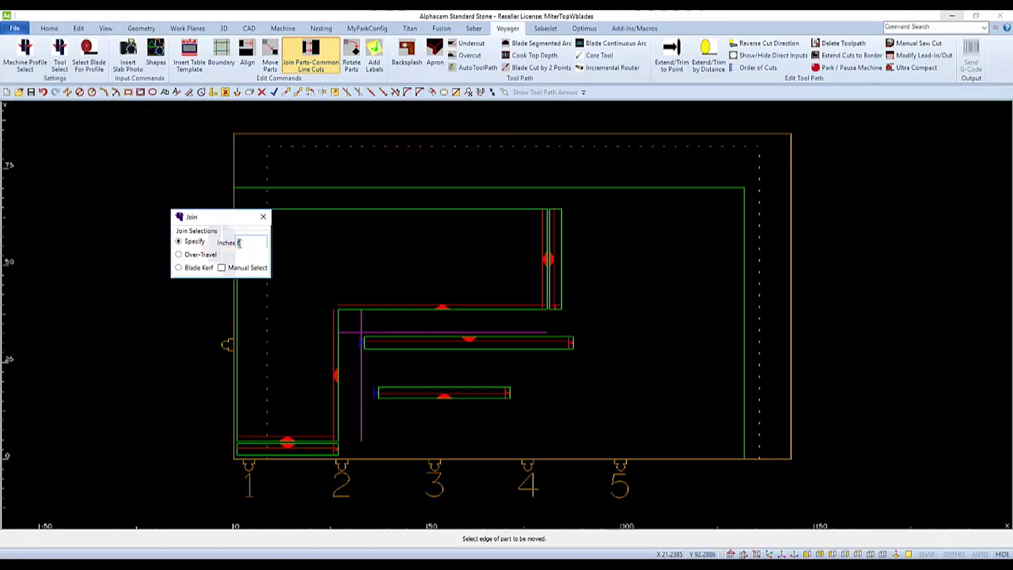
pyautogui.click(383, 390)
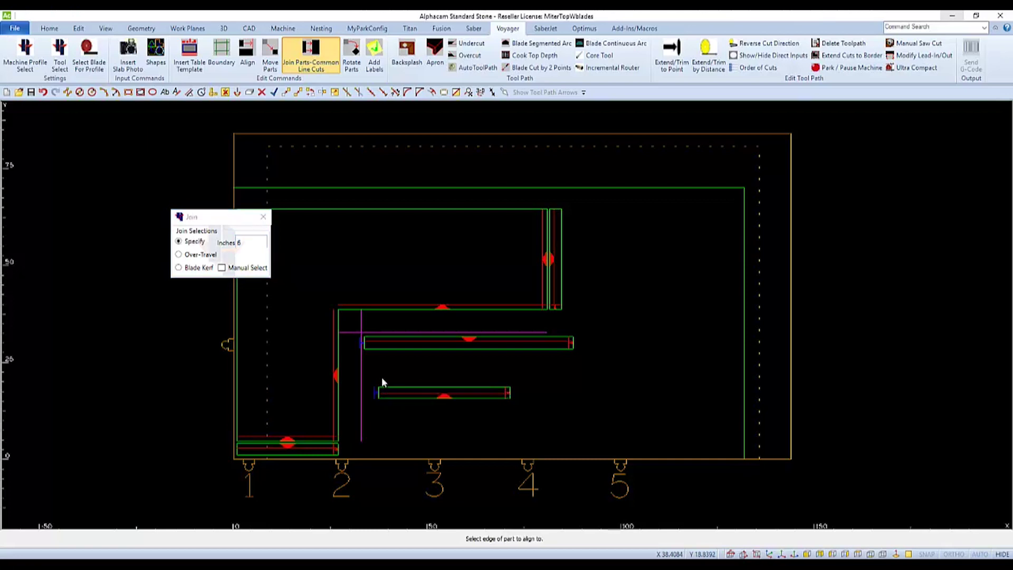
pyautogui.click(378, 349)
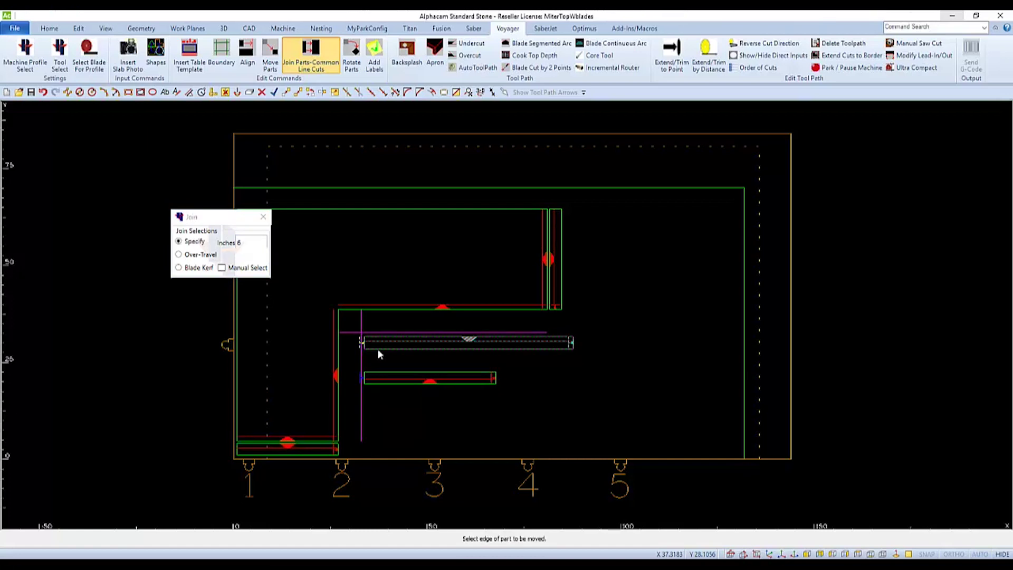
pyautogui.press('Escape')
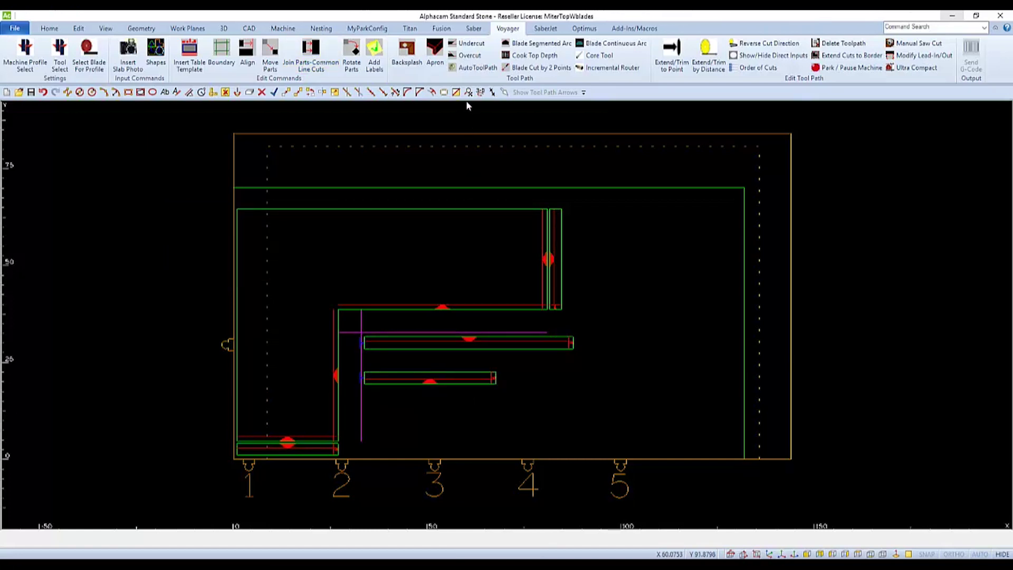
# Step: Generate AutoToolPath blade cuts on the window-selected L-shaped top and both aprons
pyautogui.click(474, 67)
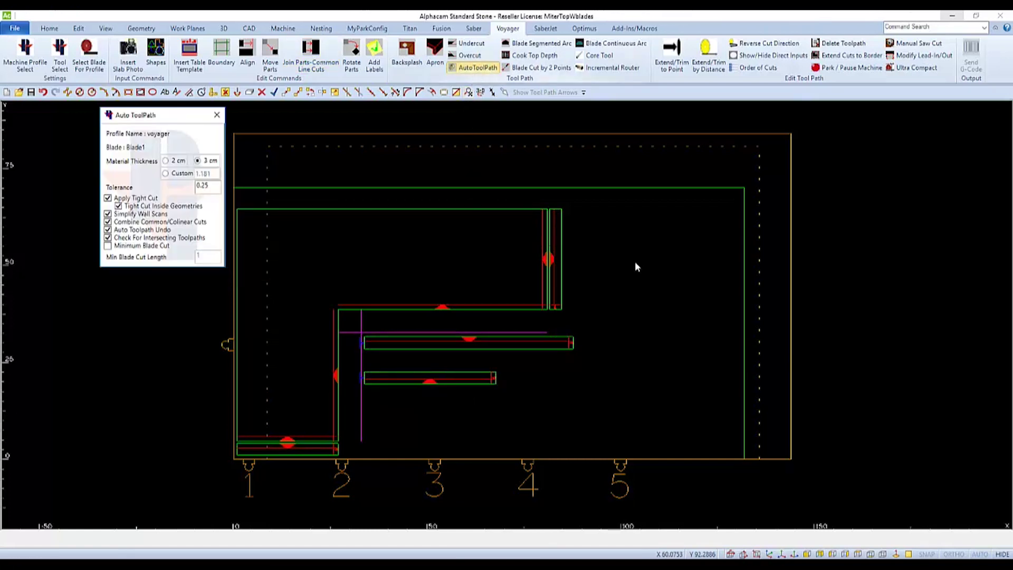
pyautogui.moveTo(641, 262); pyautogui.dragTo(295, 449)
pyautogui.rightClick(463, 412)
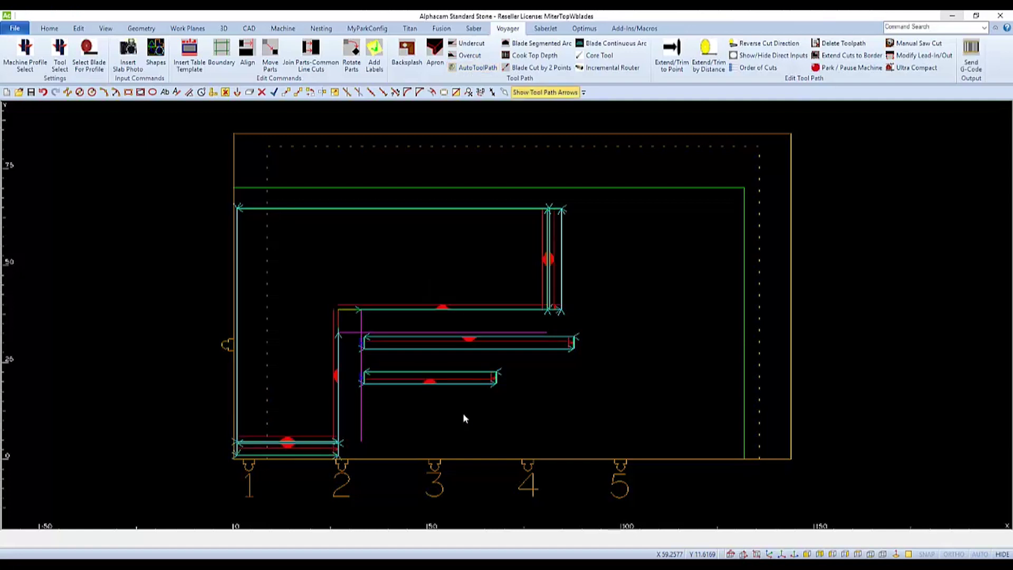
pyautogui.scroll(5, 363, 385)
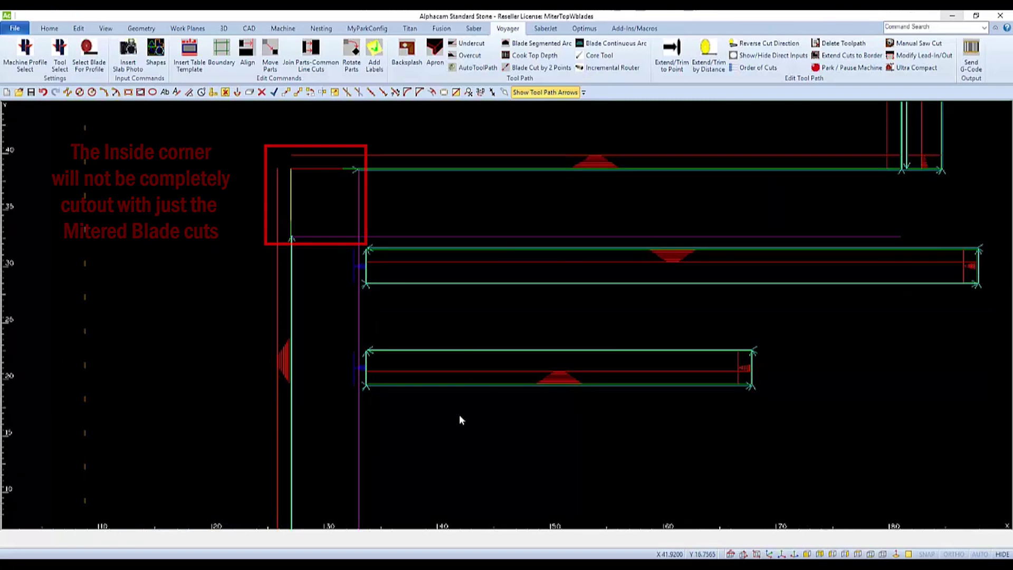
pyautogui.scroll(-5, 460, 420)
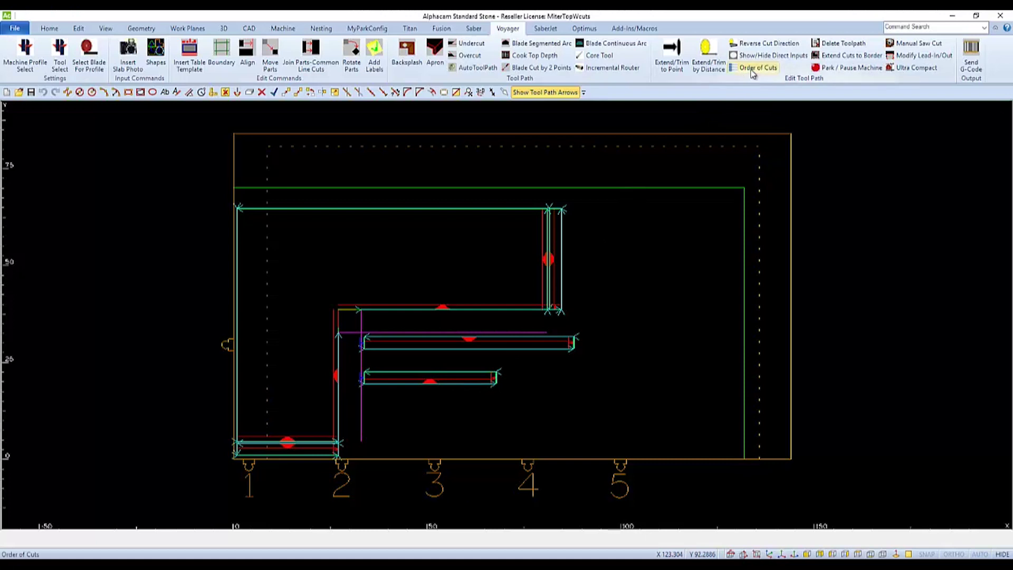
# Step: In Order of Cuts, move the row 7 BLADE1_MITER finish pass up two places
pyautogui.click(753, 69)
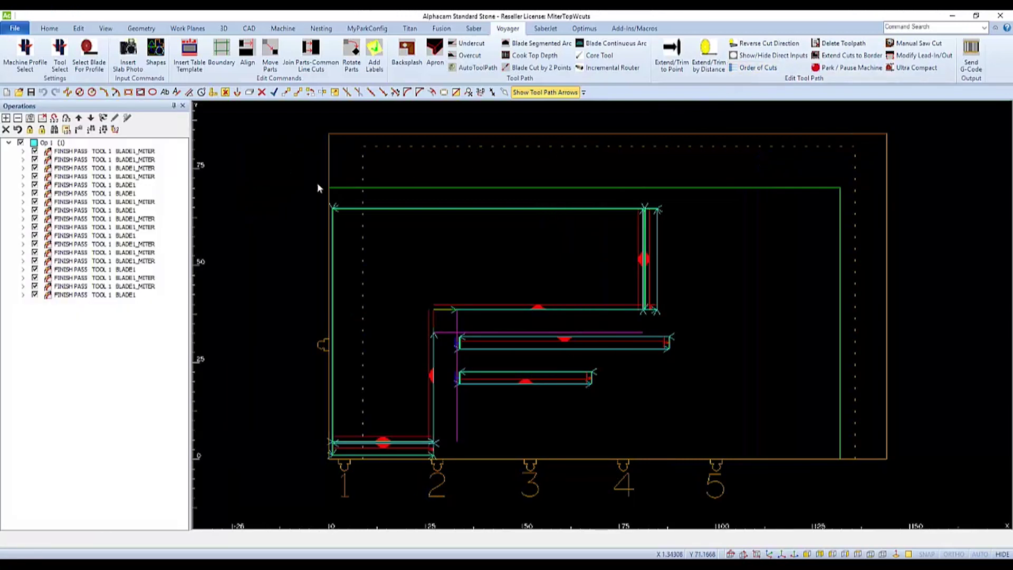
pyautogui.click(121, 153)
pyautogui.click(118, 160)
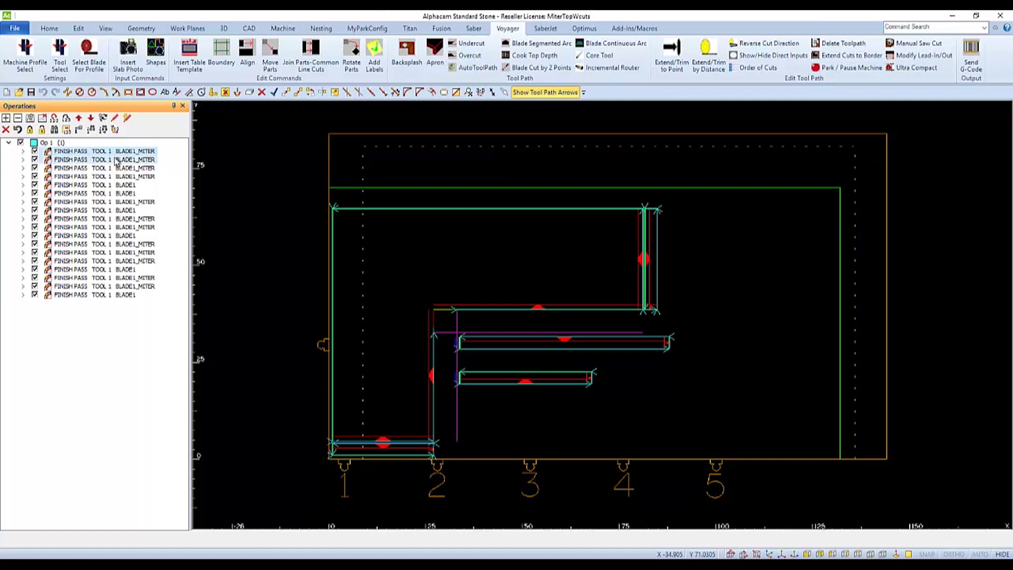
pyautogui.click(109, 201)
pyautogui.click(78, 118)
pyautogui.click(79, 118)
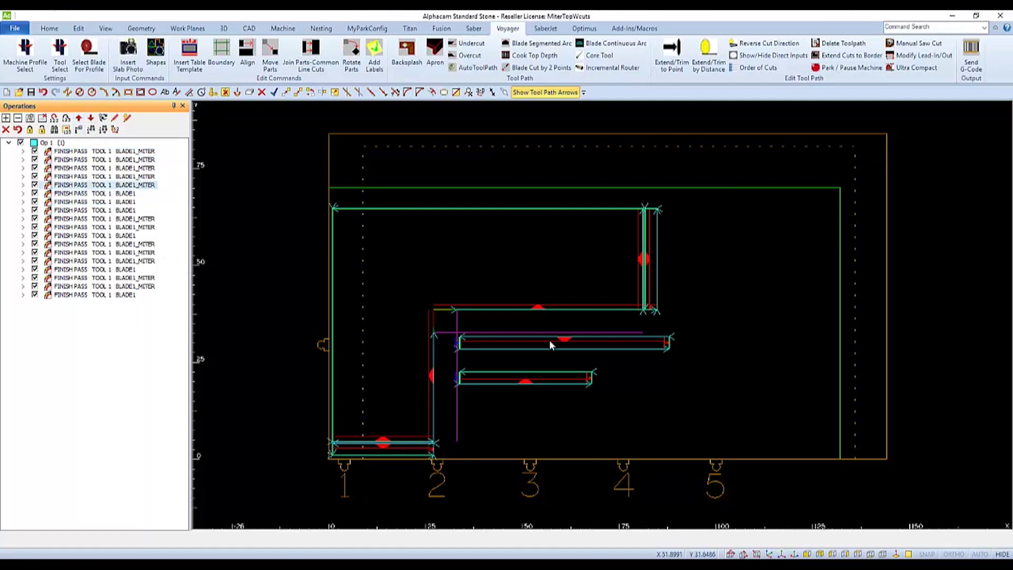
pyautogui.click(615, 375)
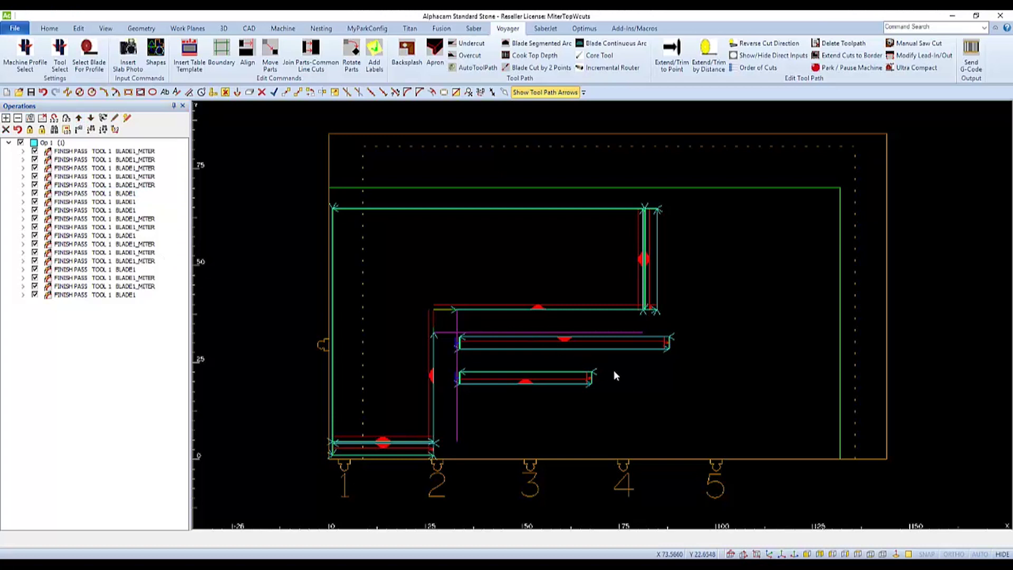